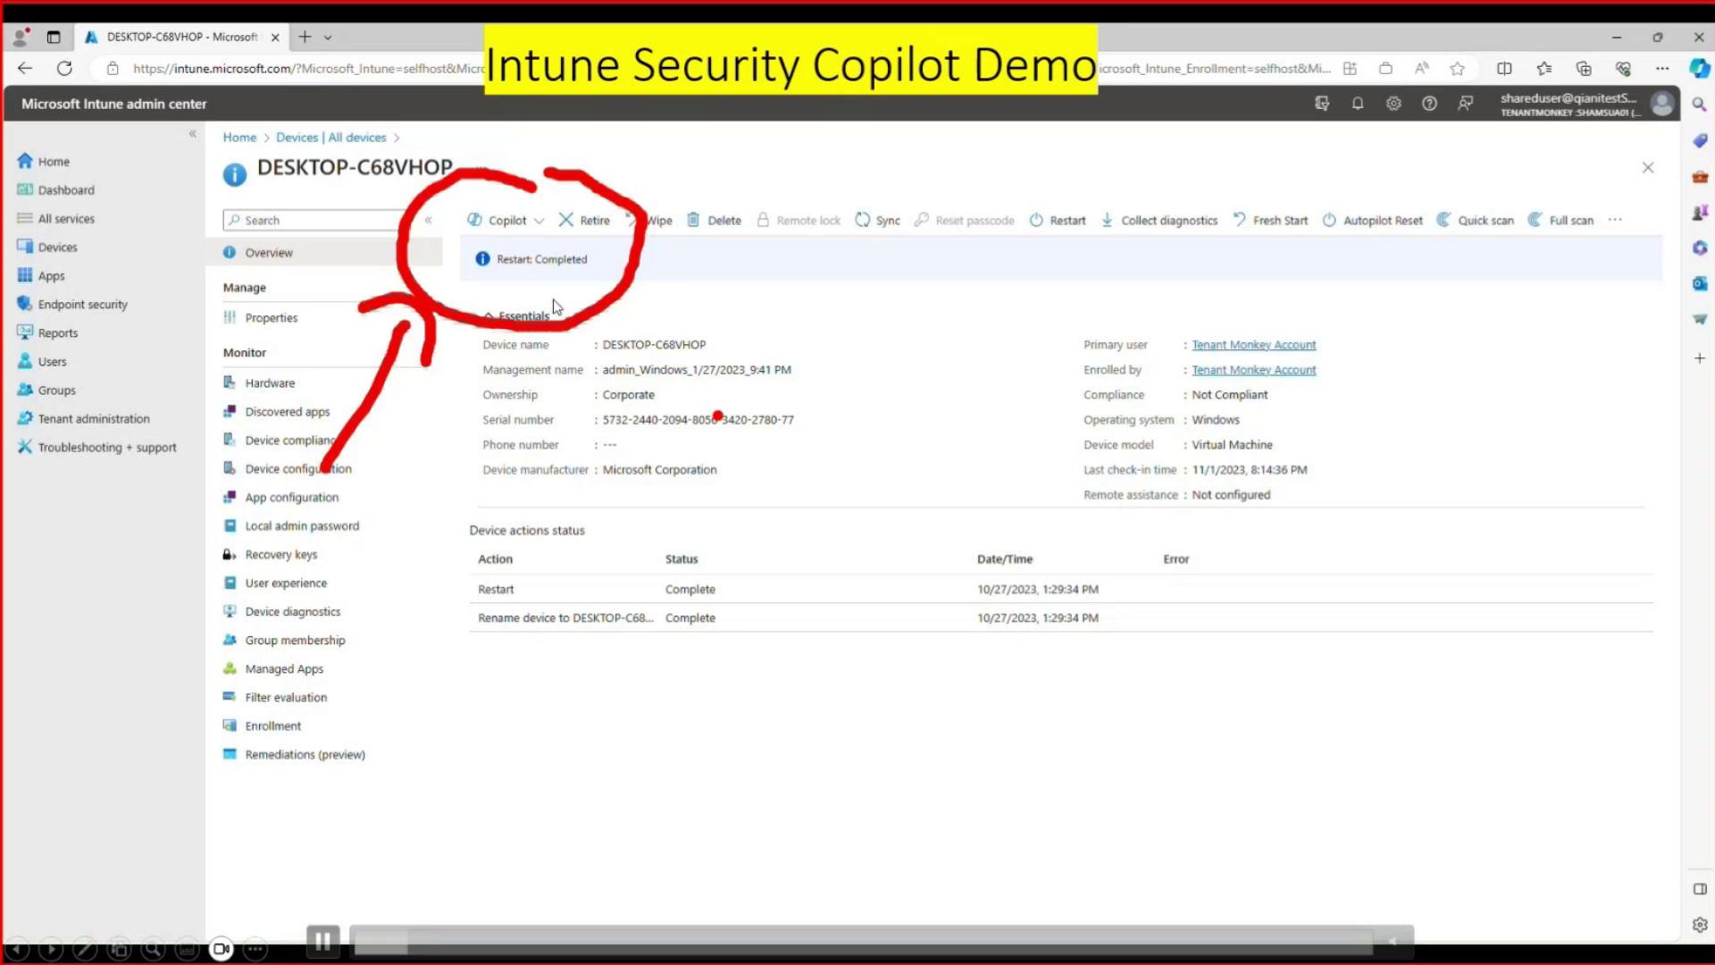
Show the Copilot menu for DESKTOP-C68VHOP with Explore device, Compare device and Ask about errors.
{"action": "key", "text": "Escape"}
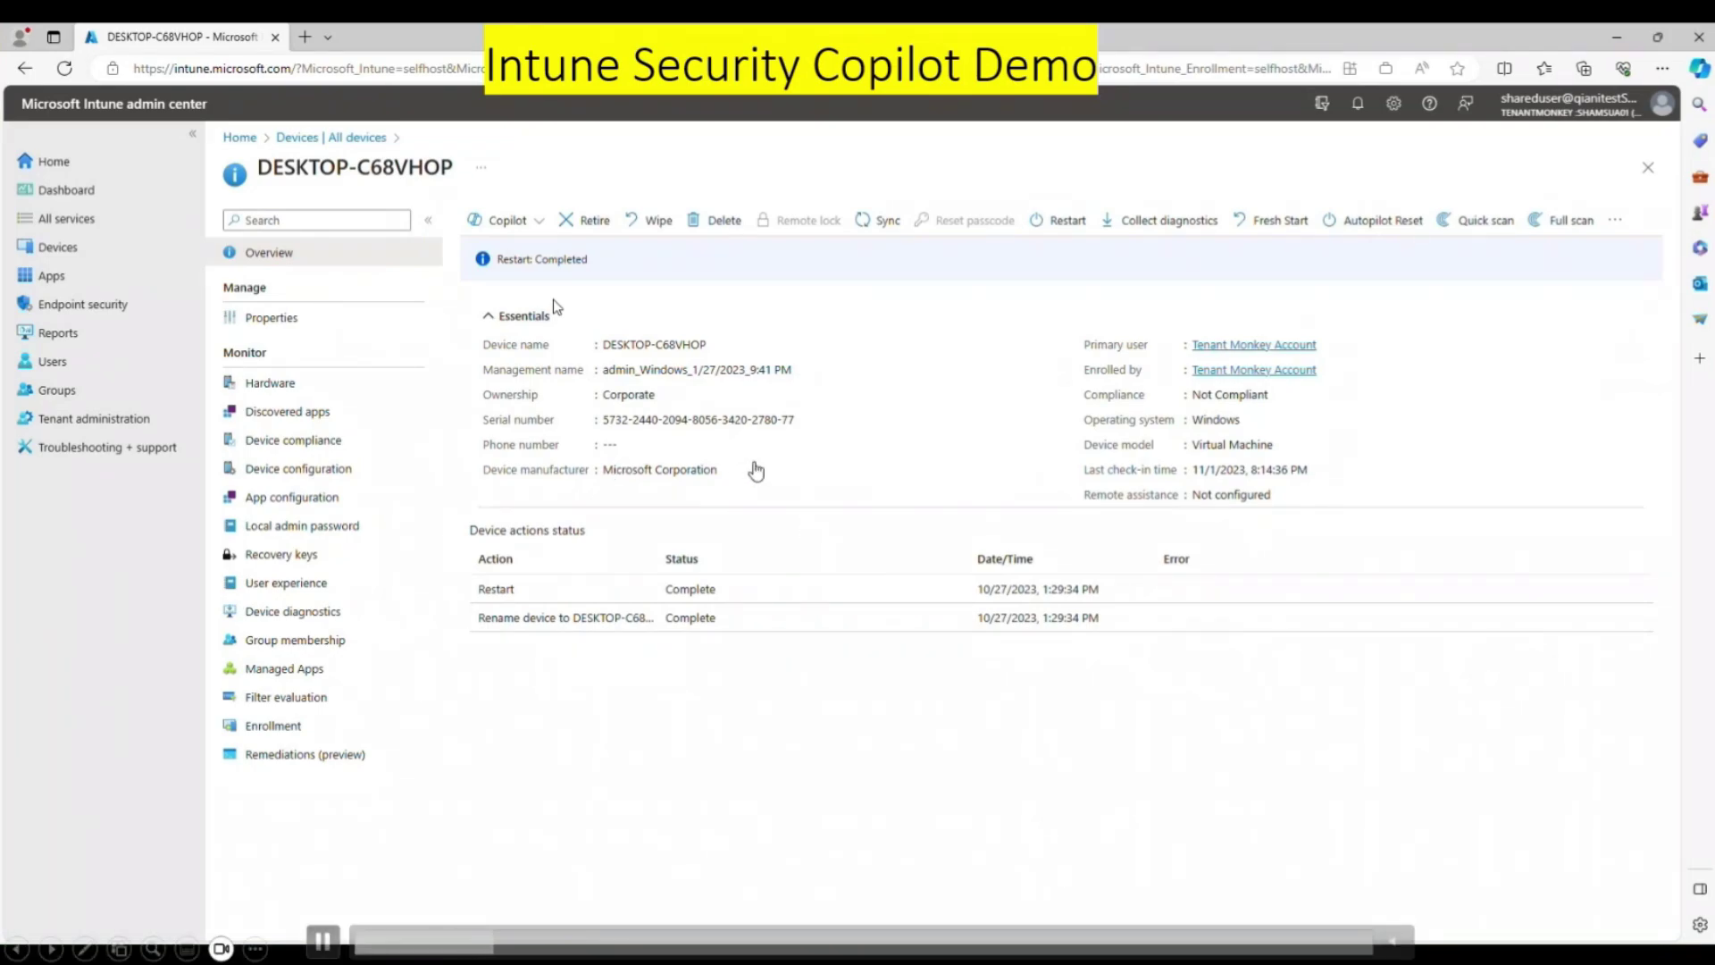
{"action": "left_click", "coordinate": [508, 220]}
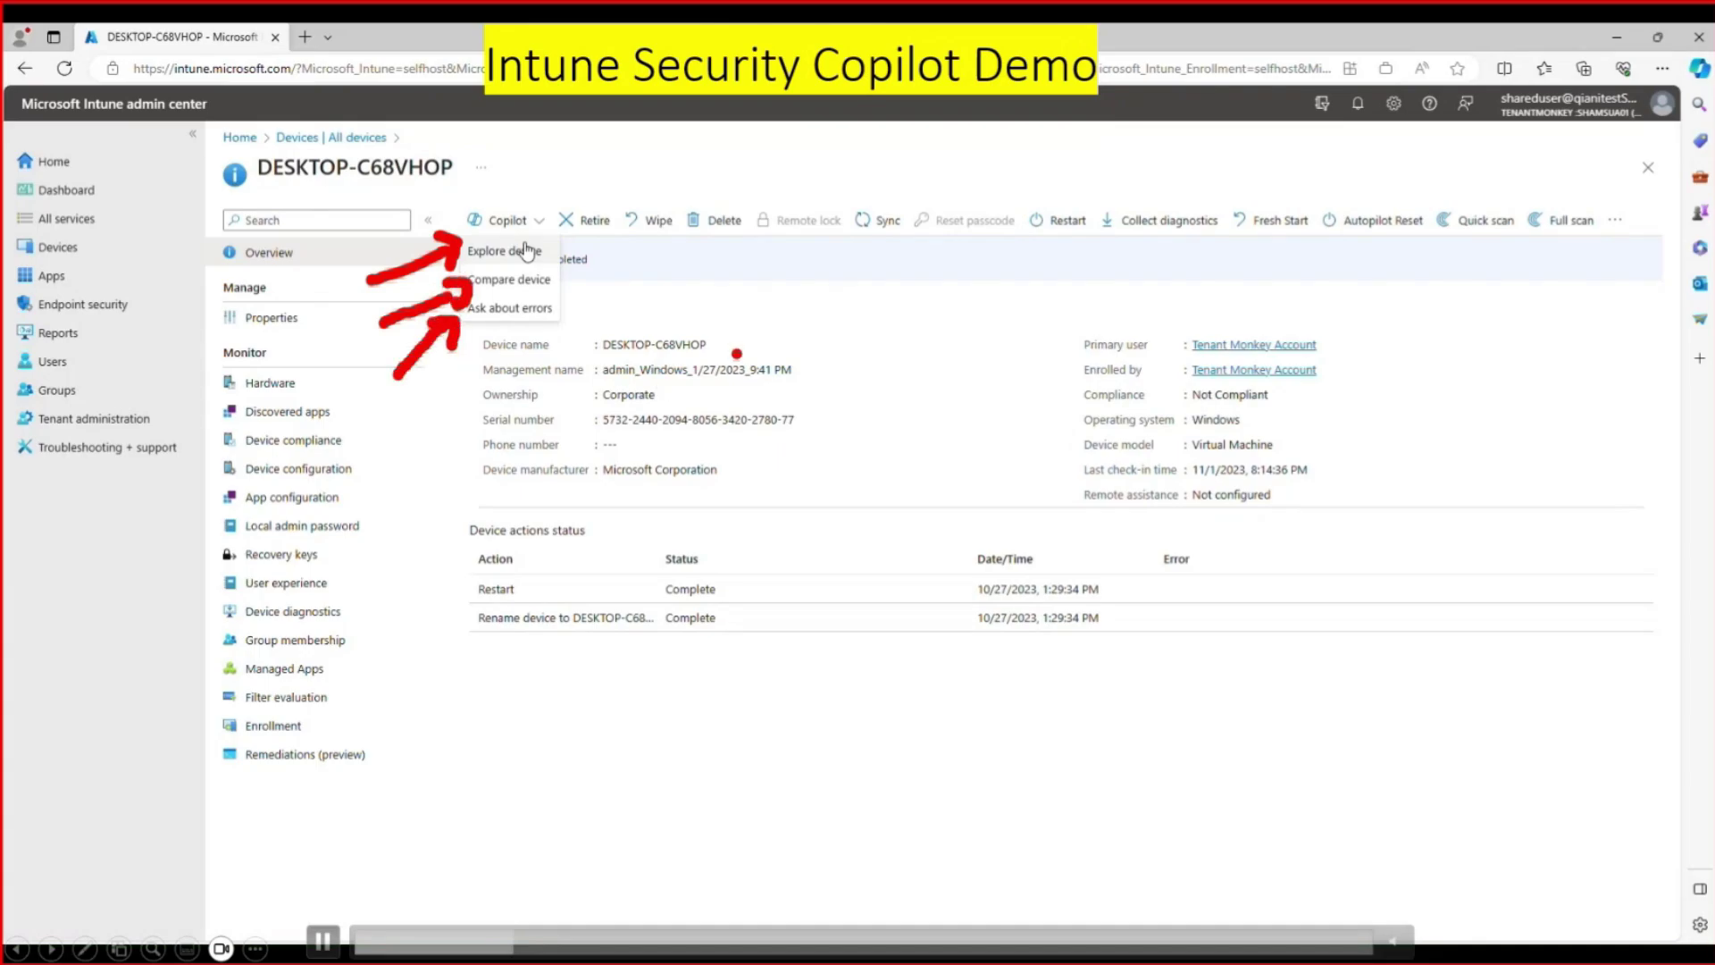
Start a Copilot Compare device run against DESKTOP-L5F3CDV to list common and unique policies.
{"action": "left_click", "coordinate": [525, 280]}
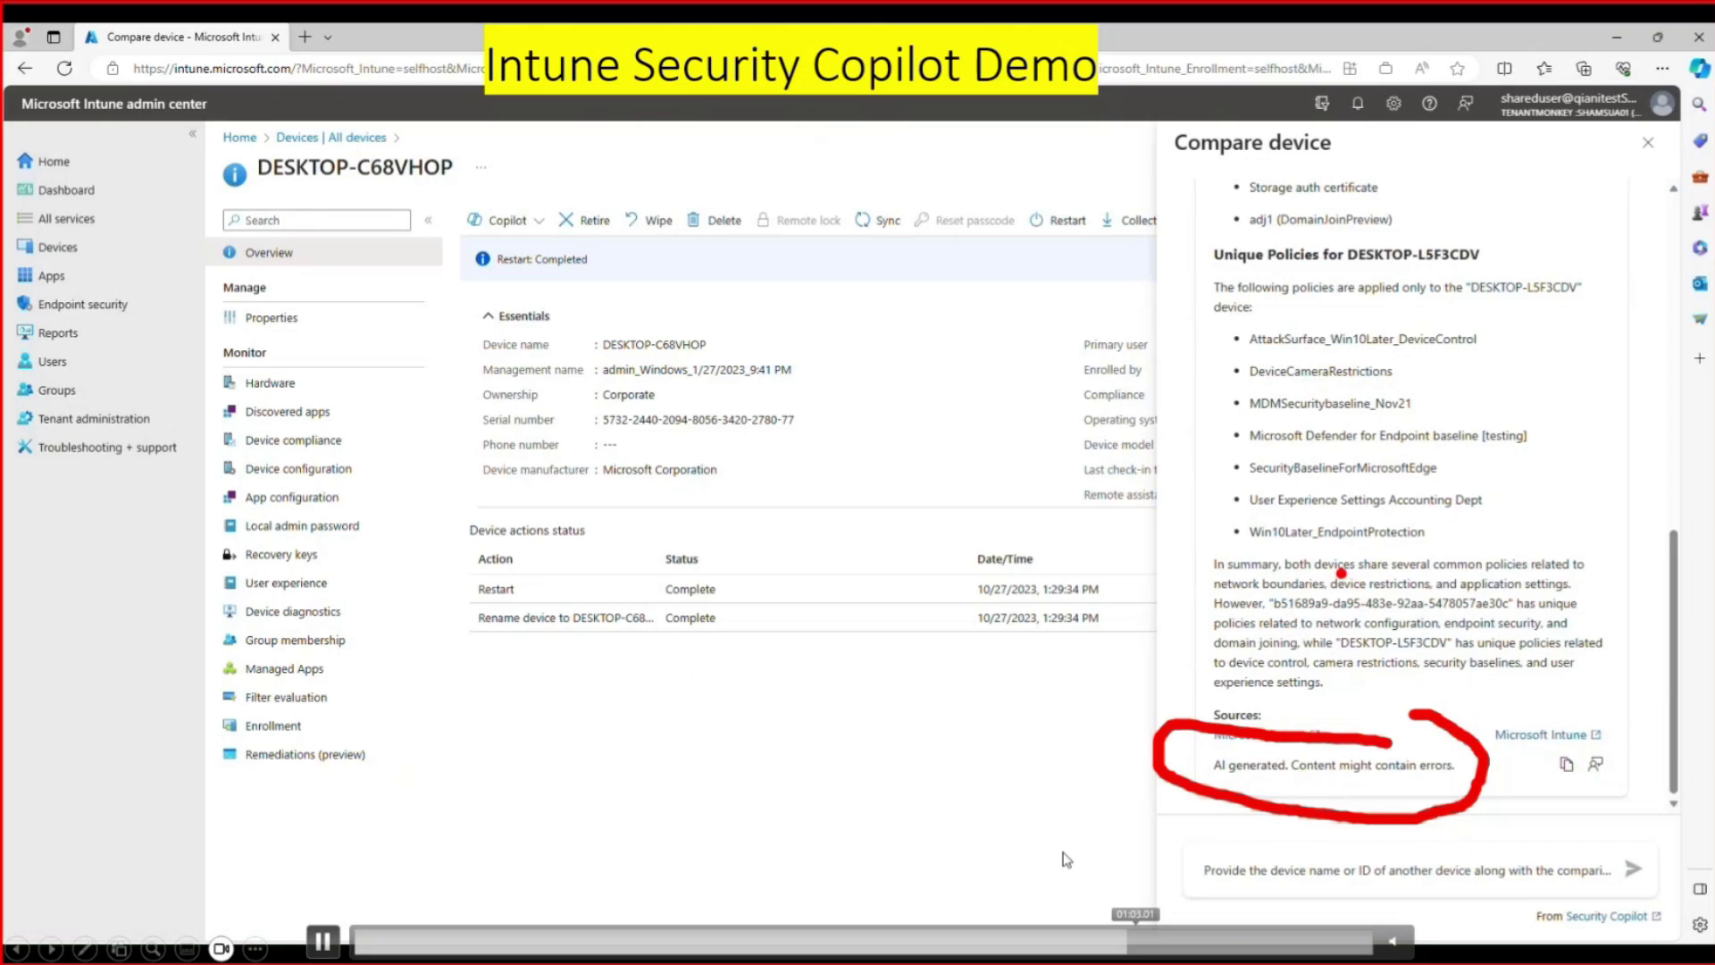
Circle the policies unique to DESKTOP-L5F3CDV and underline DESKTOP-C68VHOP in the results.
{"action": "mouse_move", "coordinate": [1305, 215]}
{"action": "left_mouse_down"}
{"action": "mouse_move", "coordinate": [1170, 234]}
{"action": "mouse_move", "coordinate": [1428, 341]}
{"action": "mouse_move", "coordinate": [1247, 189]}
{"action": "left_mouse_up"}
{"action": "left_click_drag", "start_coordinate": [468, 172], "coordinate": [622, 171]}
{"action": "left_click_drag", "start_coordinate": [1021, 366], "coordinate": [1161, 329]}
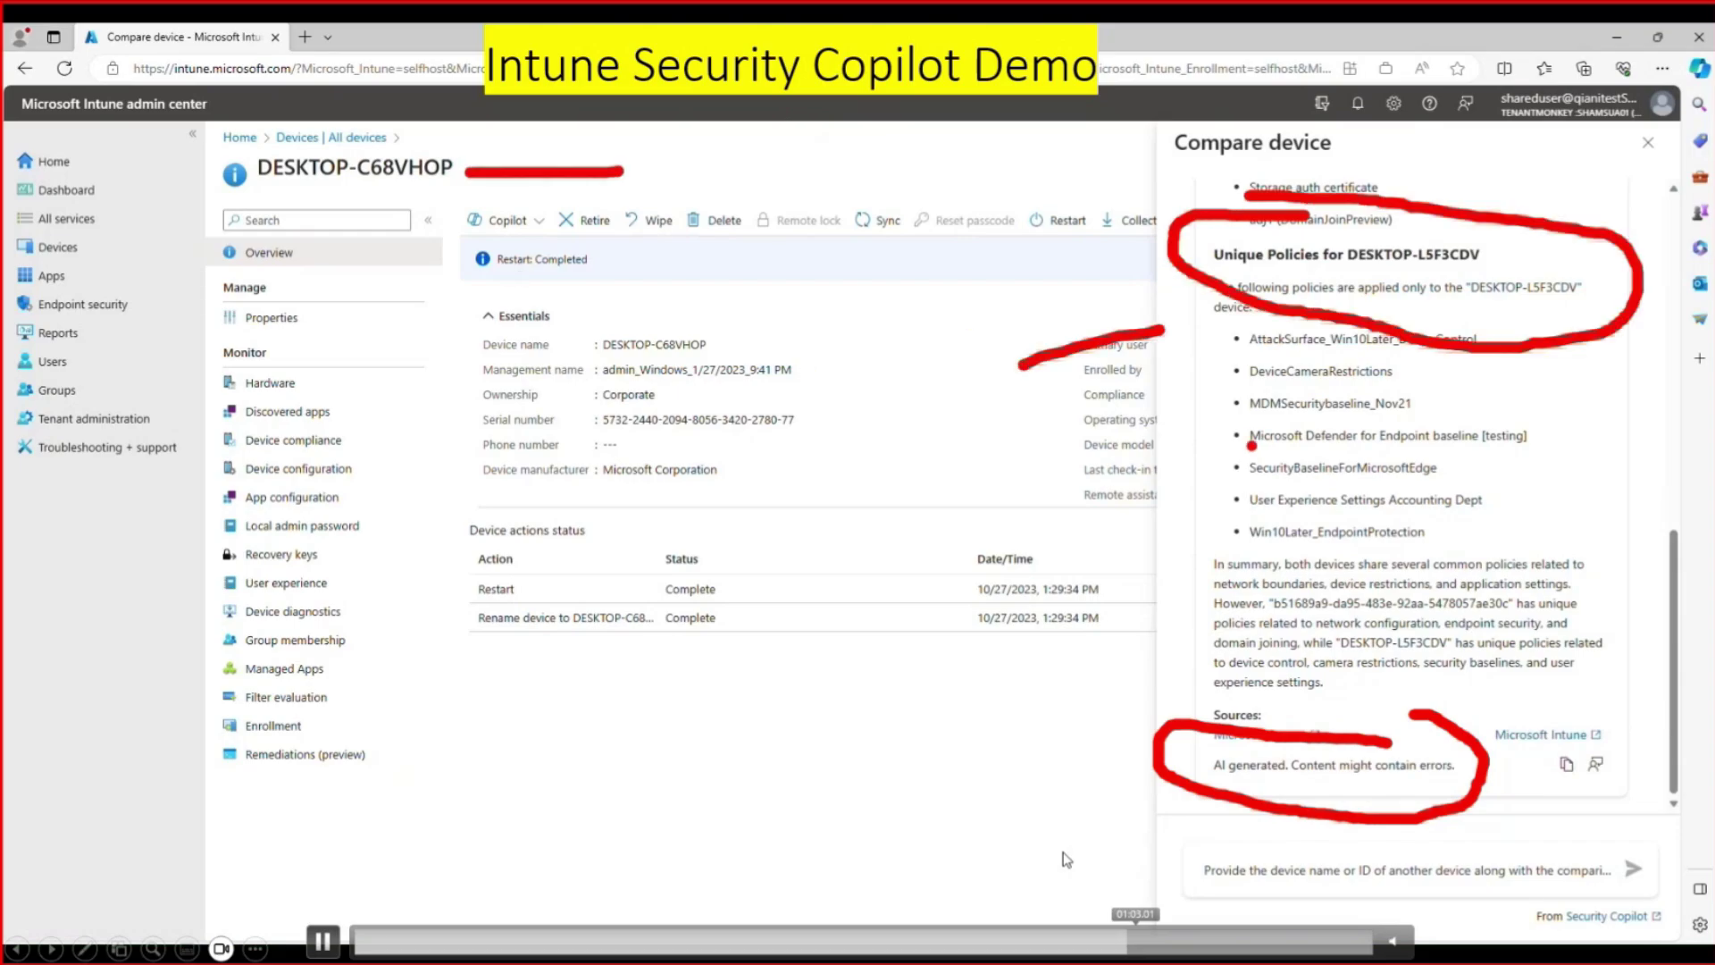
{"action": "key", "text": "Escape"}
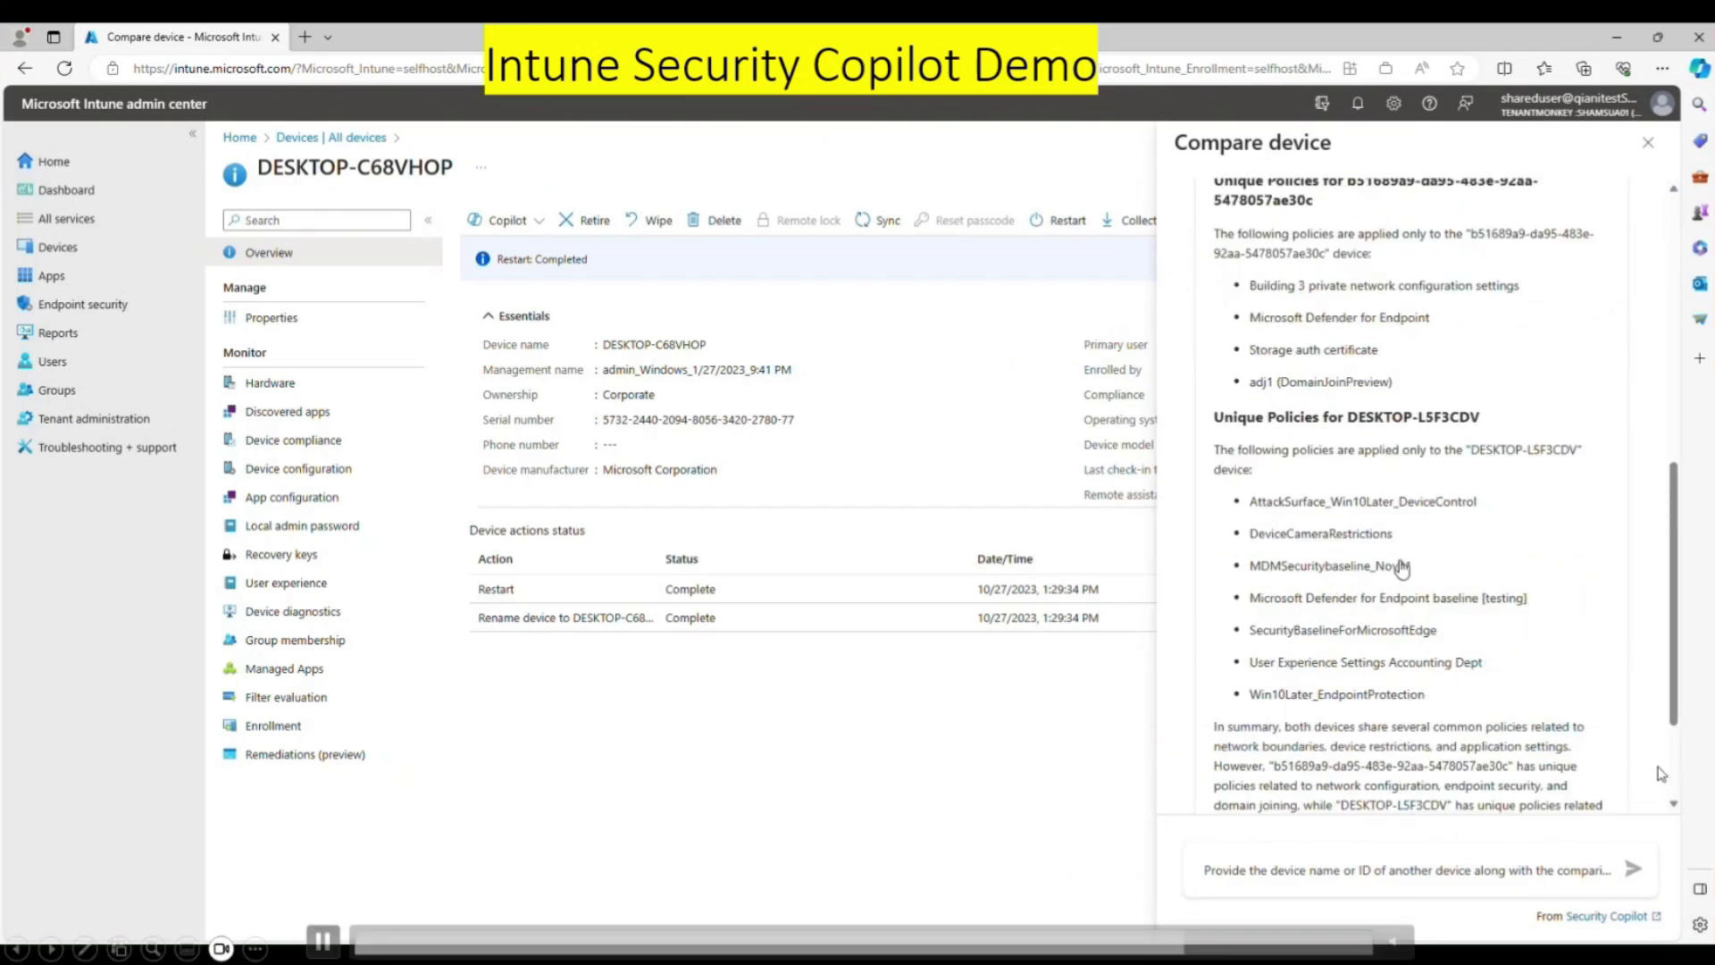
Mark the comparison summary, bracket the common policies, and arrow DESKTOP-C68VHOP.
{"action": "key", "text": "ctrl+2"}
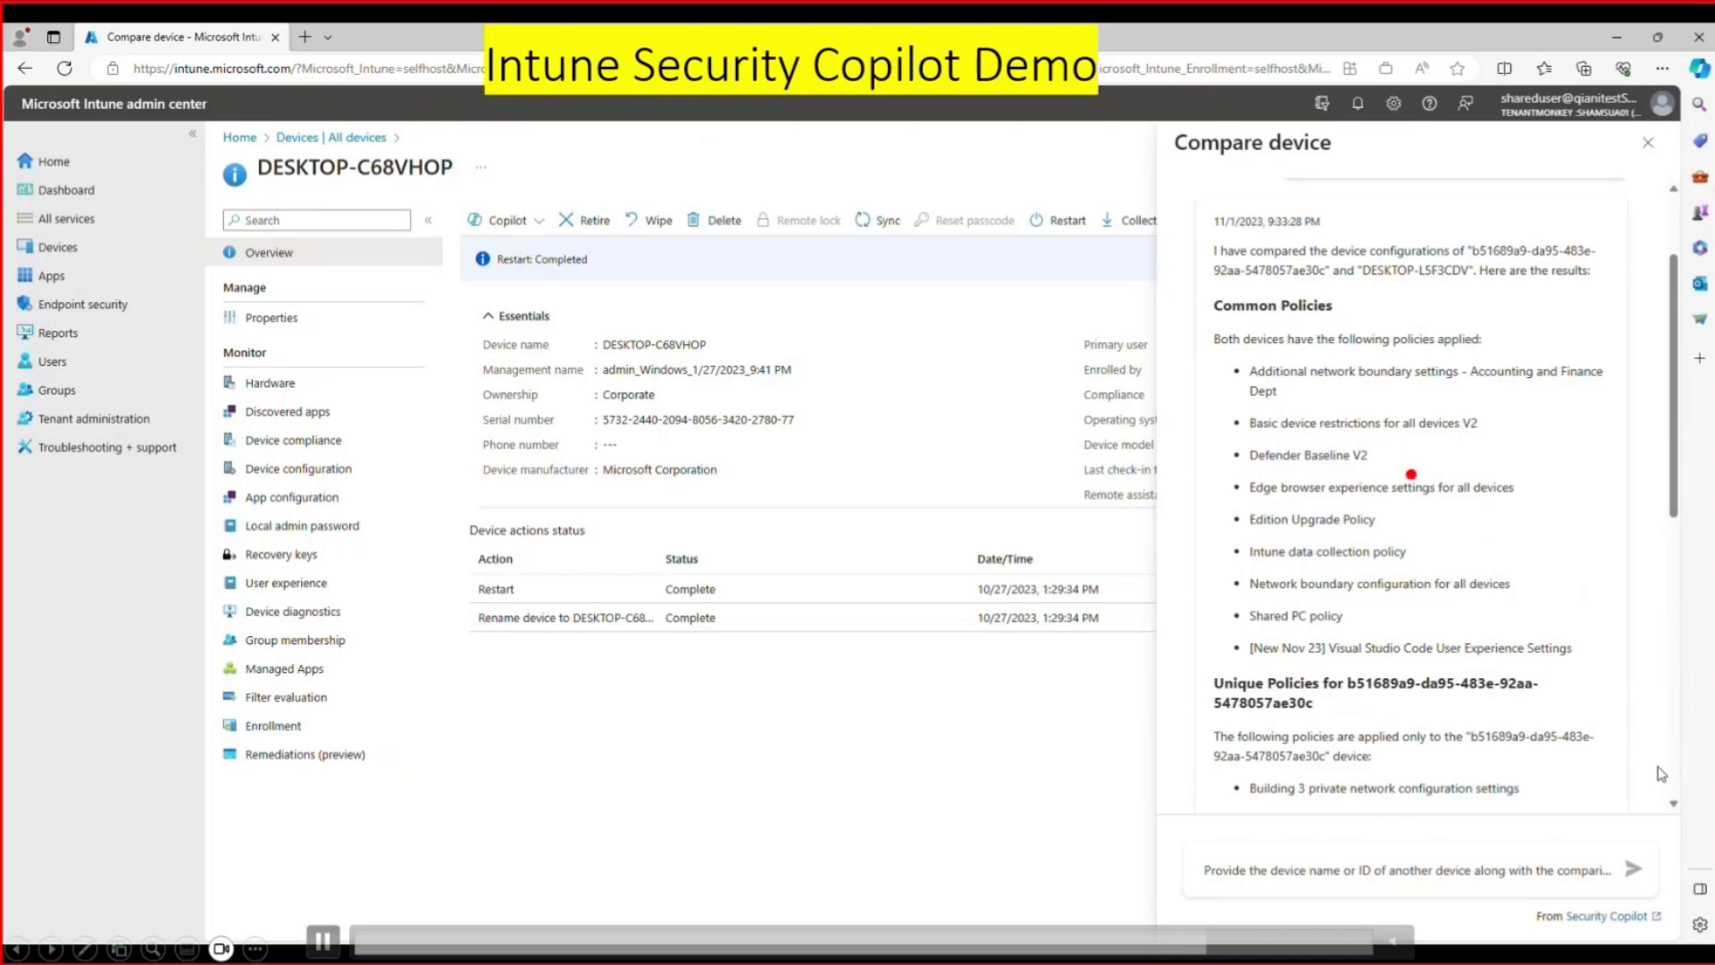
{"action": "mouse_move", "coordinate": [1336, 278]}
{"action": "left_mouse_down"}
{"action": "mouse_move", "coordinate": [1114, 485]}
{"action": "mouse_move", "coordinate": [1121, 643]}
{"action": "left_mouse_up"}
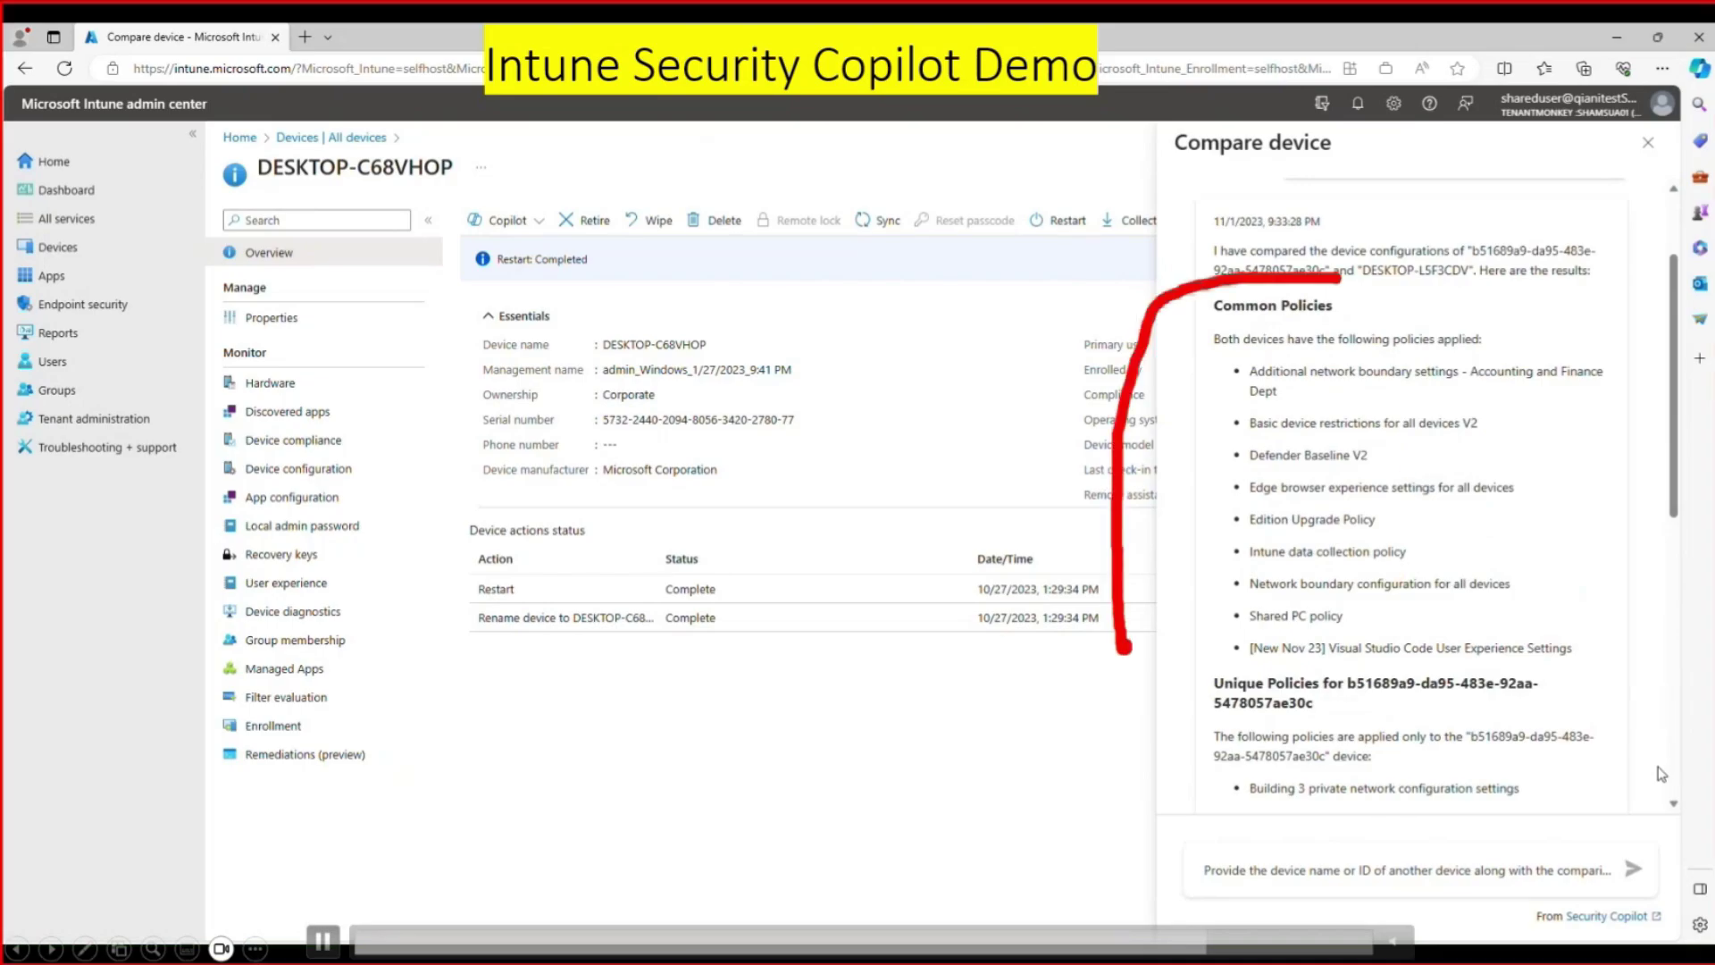
{"action": "mouse_move", "coordinate": [1427, 286]}
{"action": "left_mouse_down"}
{"action": "mouse_move", "coordinate": [1672, 523]}
{"action": "mouse_move", "coordinate": [1635, 683]}
{"action": "left_mouse_up"}
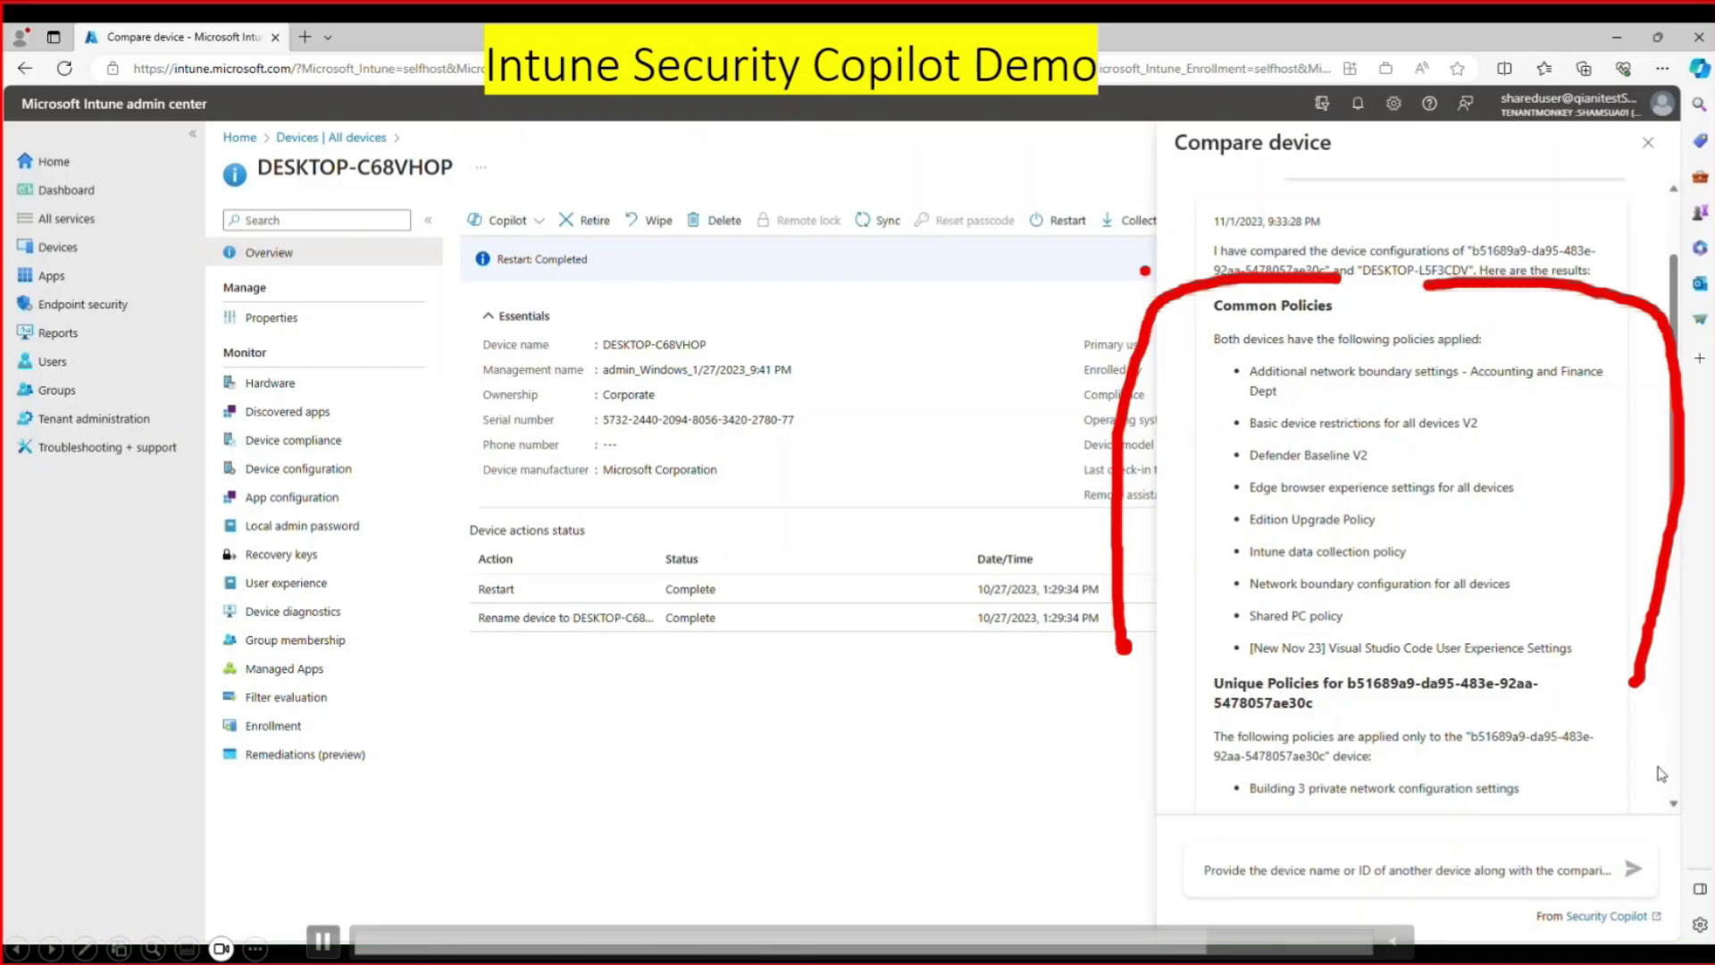
{"action": "left_click_drag", "start_coordinate": [523, 163], "coordinate": [709, 171]}
{"action": "left_click_drag", "start_coordinate": [563, 139], "coordinate": [500, 201]}
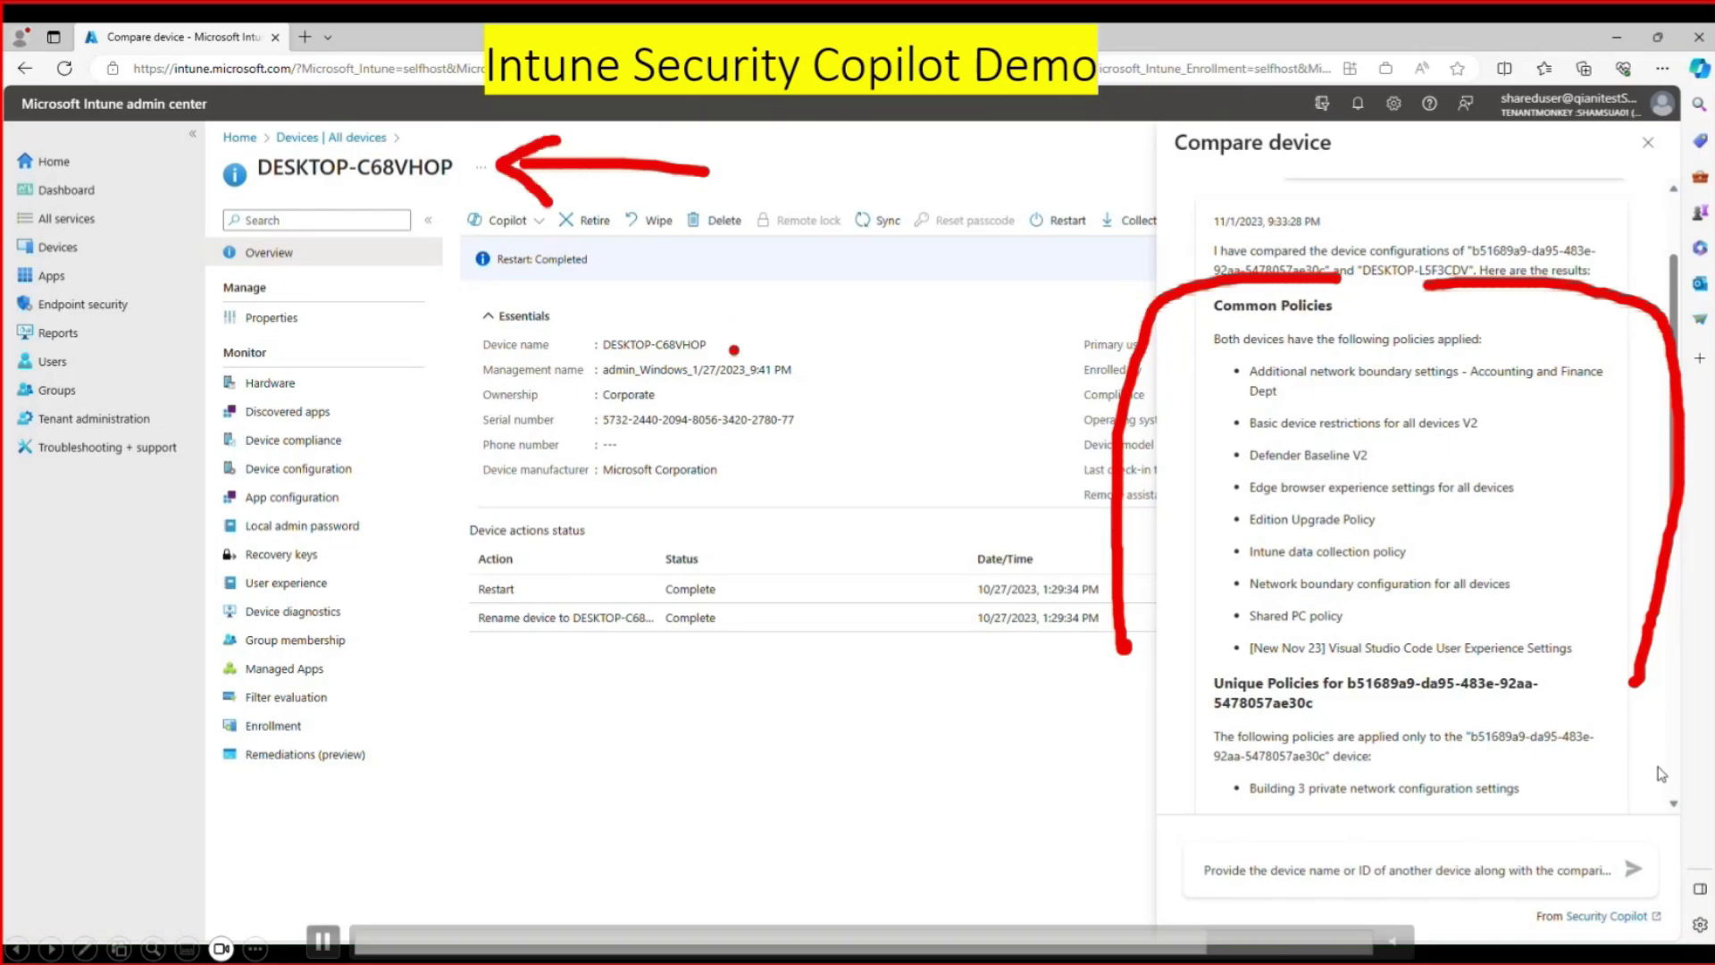
{"action": "key", "text": "Escape"}
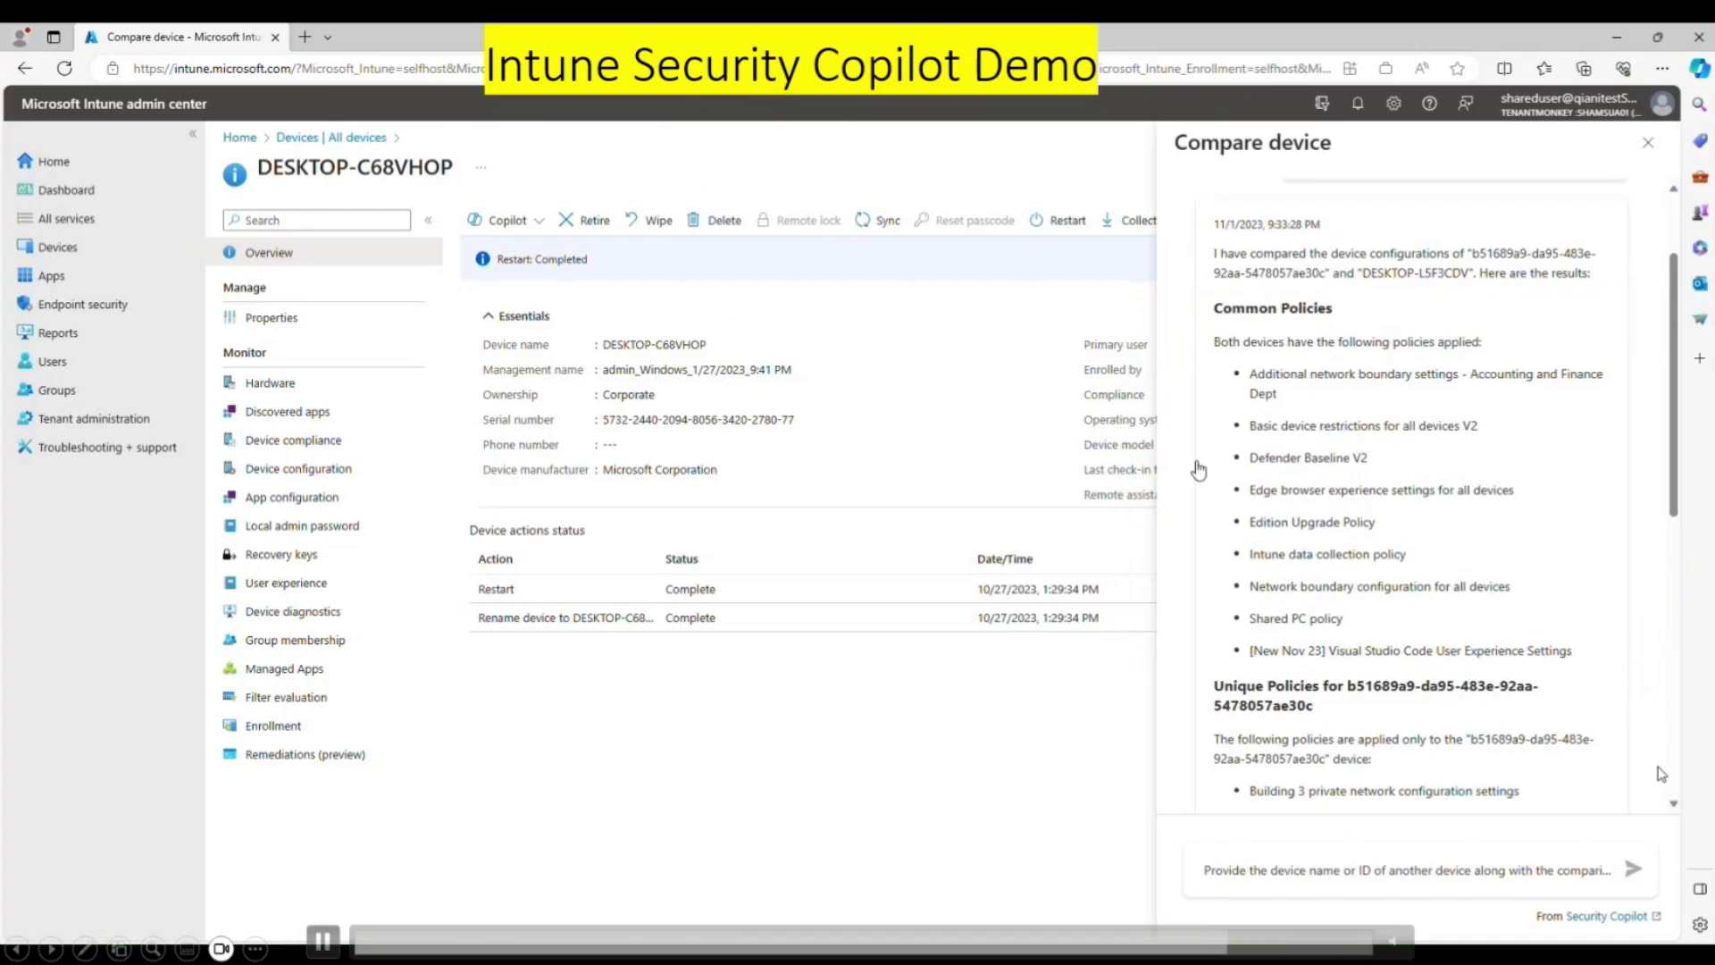
{"action": "scroll", "coordinate": [1201, 478], "scroll_direction": "down", "scroll_amount": 3}
{"action": "scroll", "coordinate": [1211, 509], "scroll_direction": "up", "scroll_amount": 3}
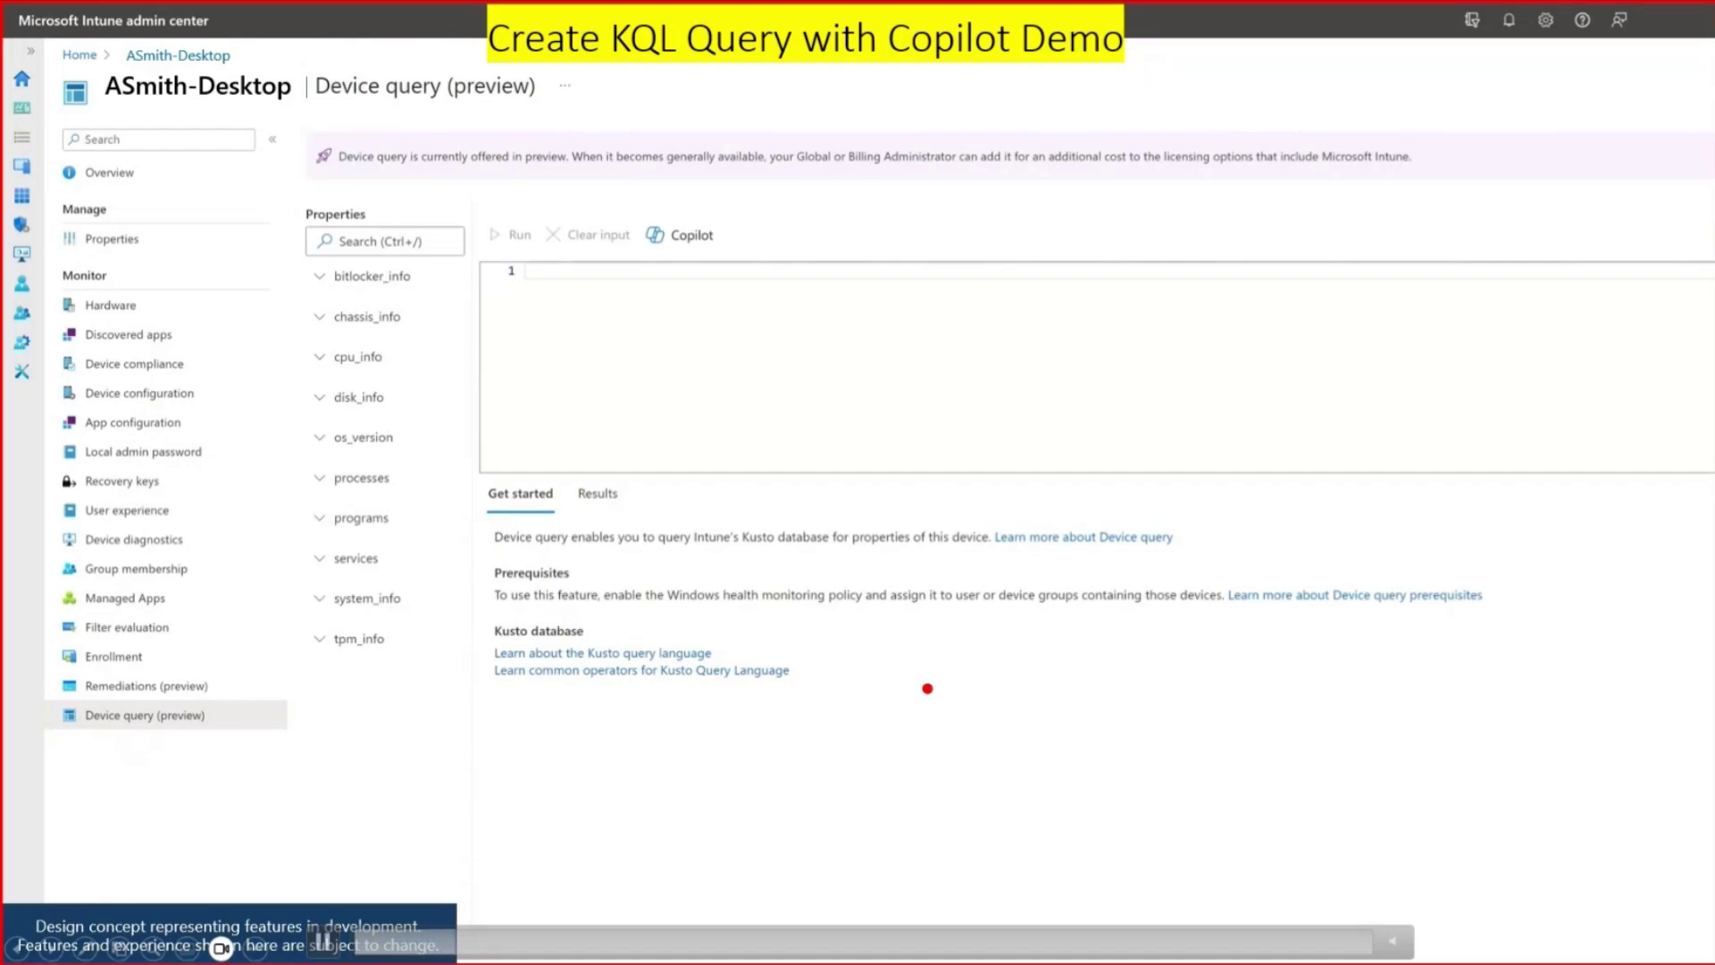
Write 'KQL' over the empty query editor on the Device query page.
{"action": "left_click_drag", "start_coordinate": [859, 314], "coordinate": [841, 389]}
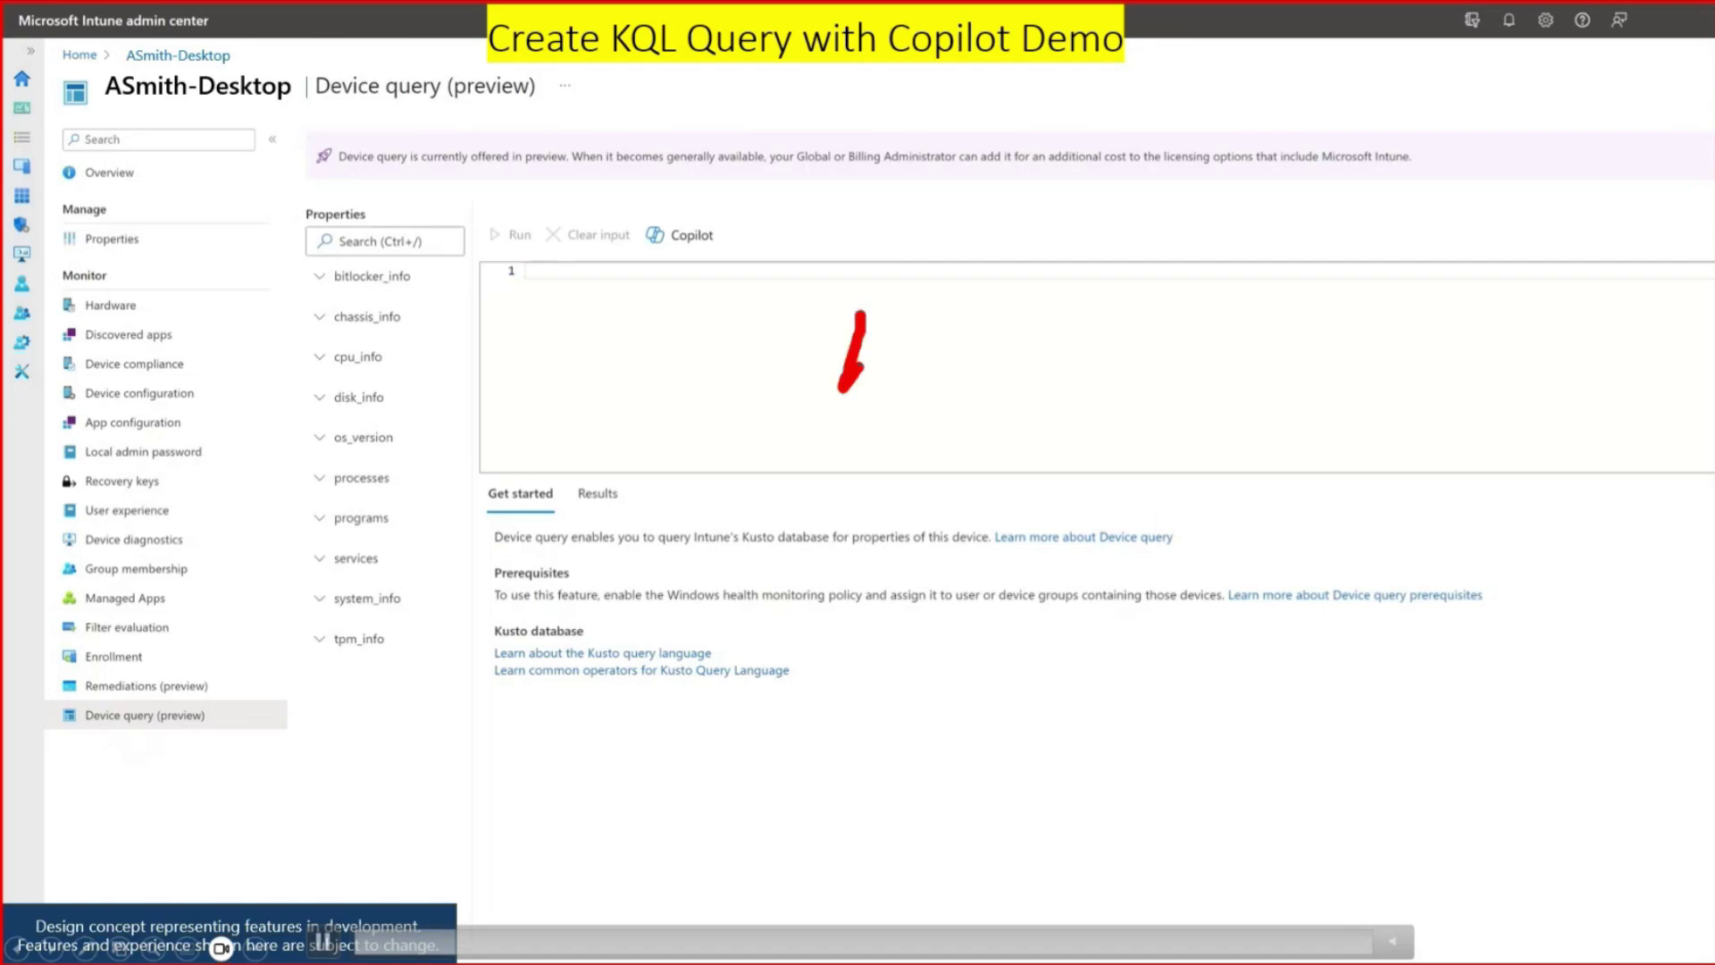
{"action": "left_click_drag", "start_coordinate": [898, 339], "coordinate": [928, 379]}
{"action": "left_click_drag", "start_coordinate": [982, 326], "coordinate": [1007, 400]}
{"action": "left_click_drag", "start_coordinate": [1028, 323], "coordinate": [1095, 377]}
{"action": "left_click_drag", "start_coordinate": [779, 433], "coordinate": [778, 460]}
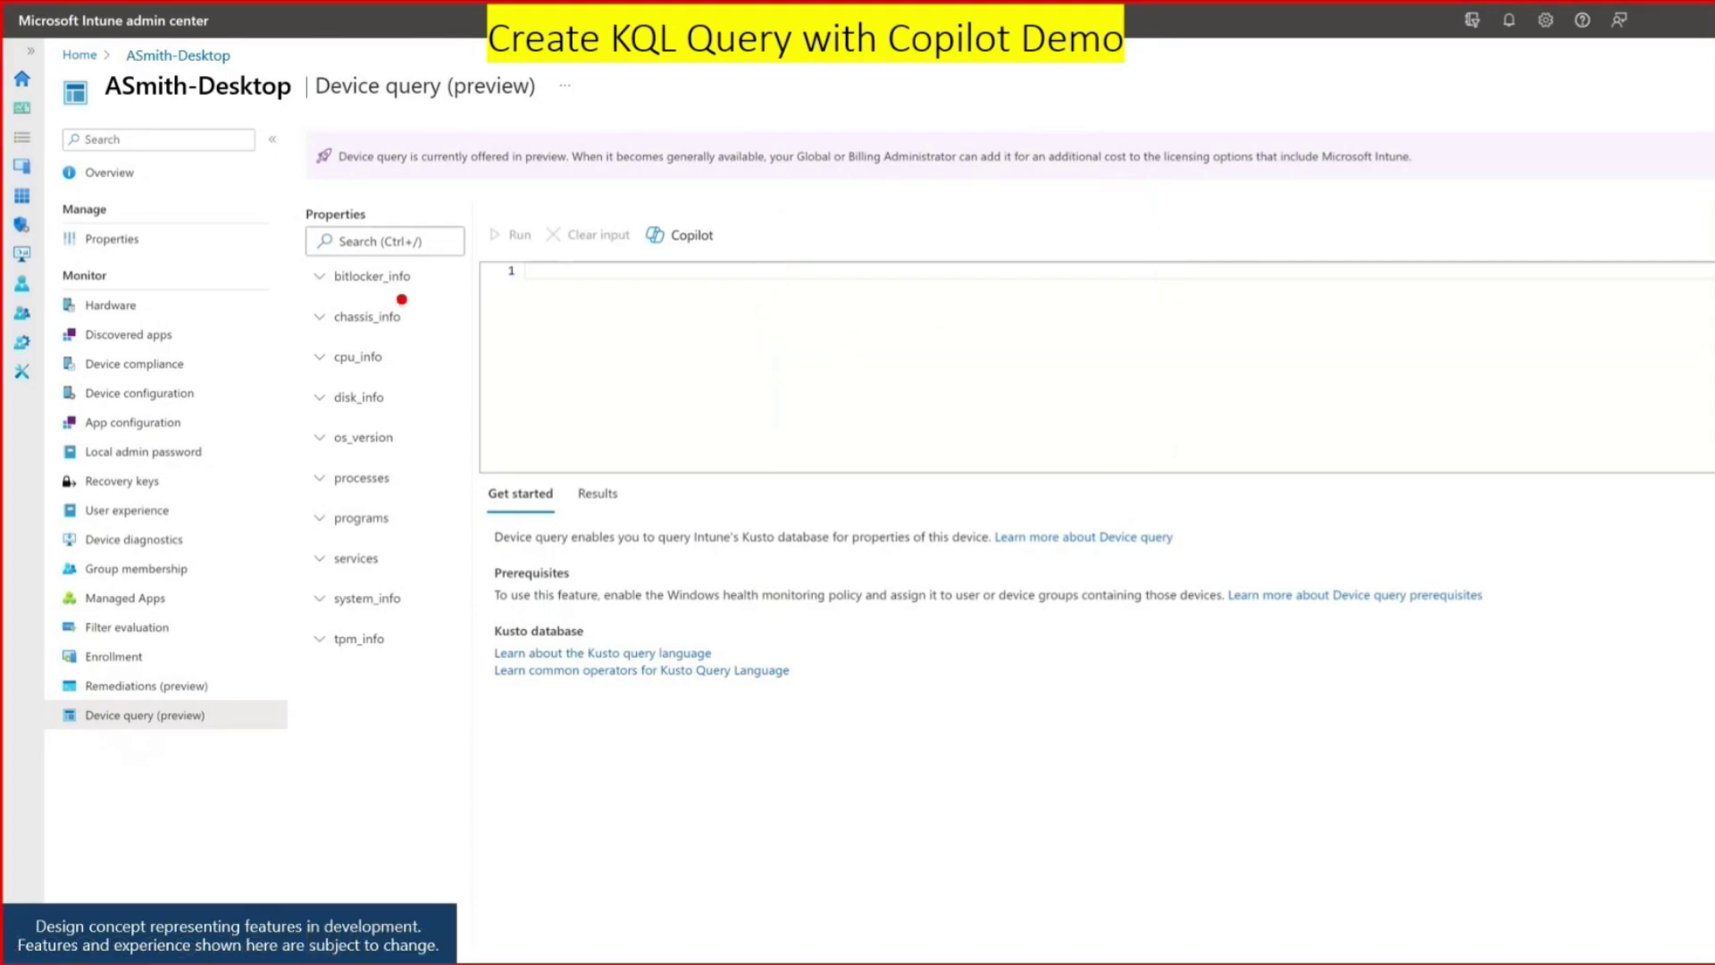
Highlight the device name ASmith-Desktop and the Device query (preview) page title.
{"action": "mouse_move", "coordinate": [92, 117]}
{"action": "left_mouse_down"}
{"action": "mouse_move", "coordinate": [271, 122]}
{"action": "mouse_move", "coordinate": [304, 43]}
{"action": "mouse_move", "coordinate": [93, 54]}
{"action": "left_mouse_up"}
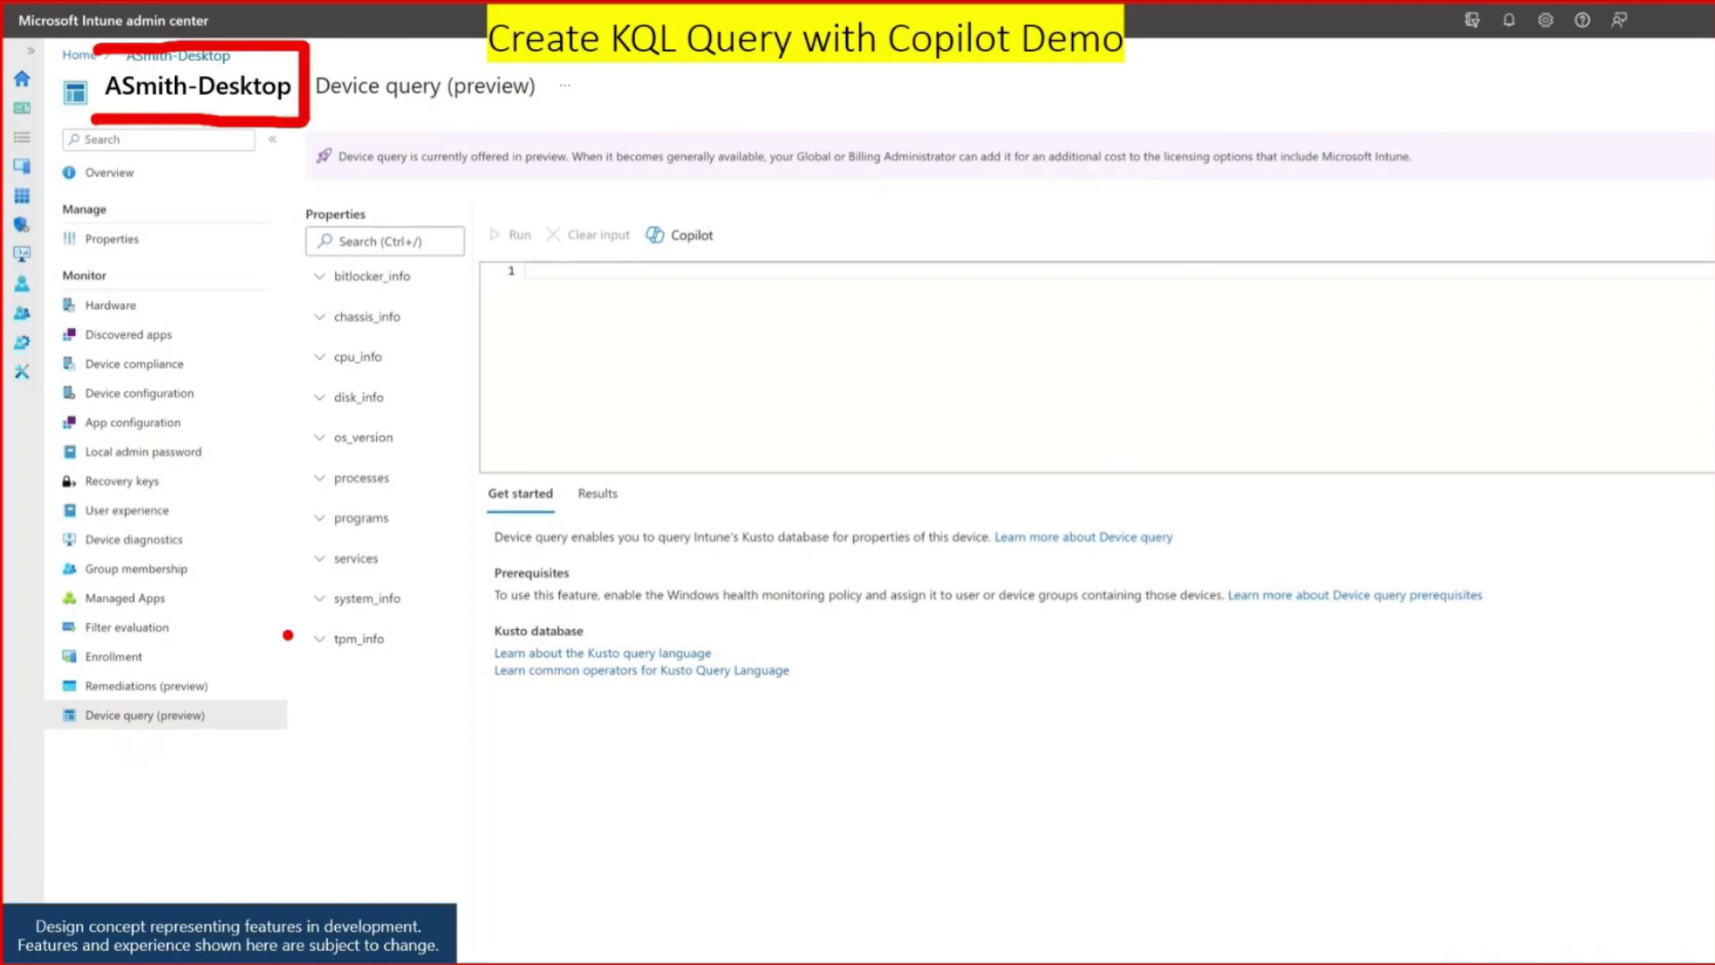
{"action": "left_click_drag", "start_coordinate": [246, 701], "coordinate": [33, 770]}
{"action": "mouse_move", "coordinate": [241, 467]}
{"action": "left_mouse_down"}
{"action": "mouse_move", "coordinate": [250, 656]}
{"action": "mouse_move", "coordinate": [234, 674]}
{"action": "mouse_move", "coordinate": [259, 648]}
{"action": "left_mouse_up"}
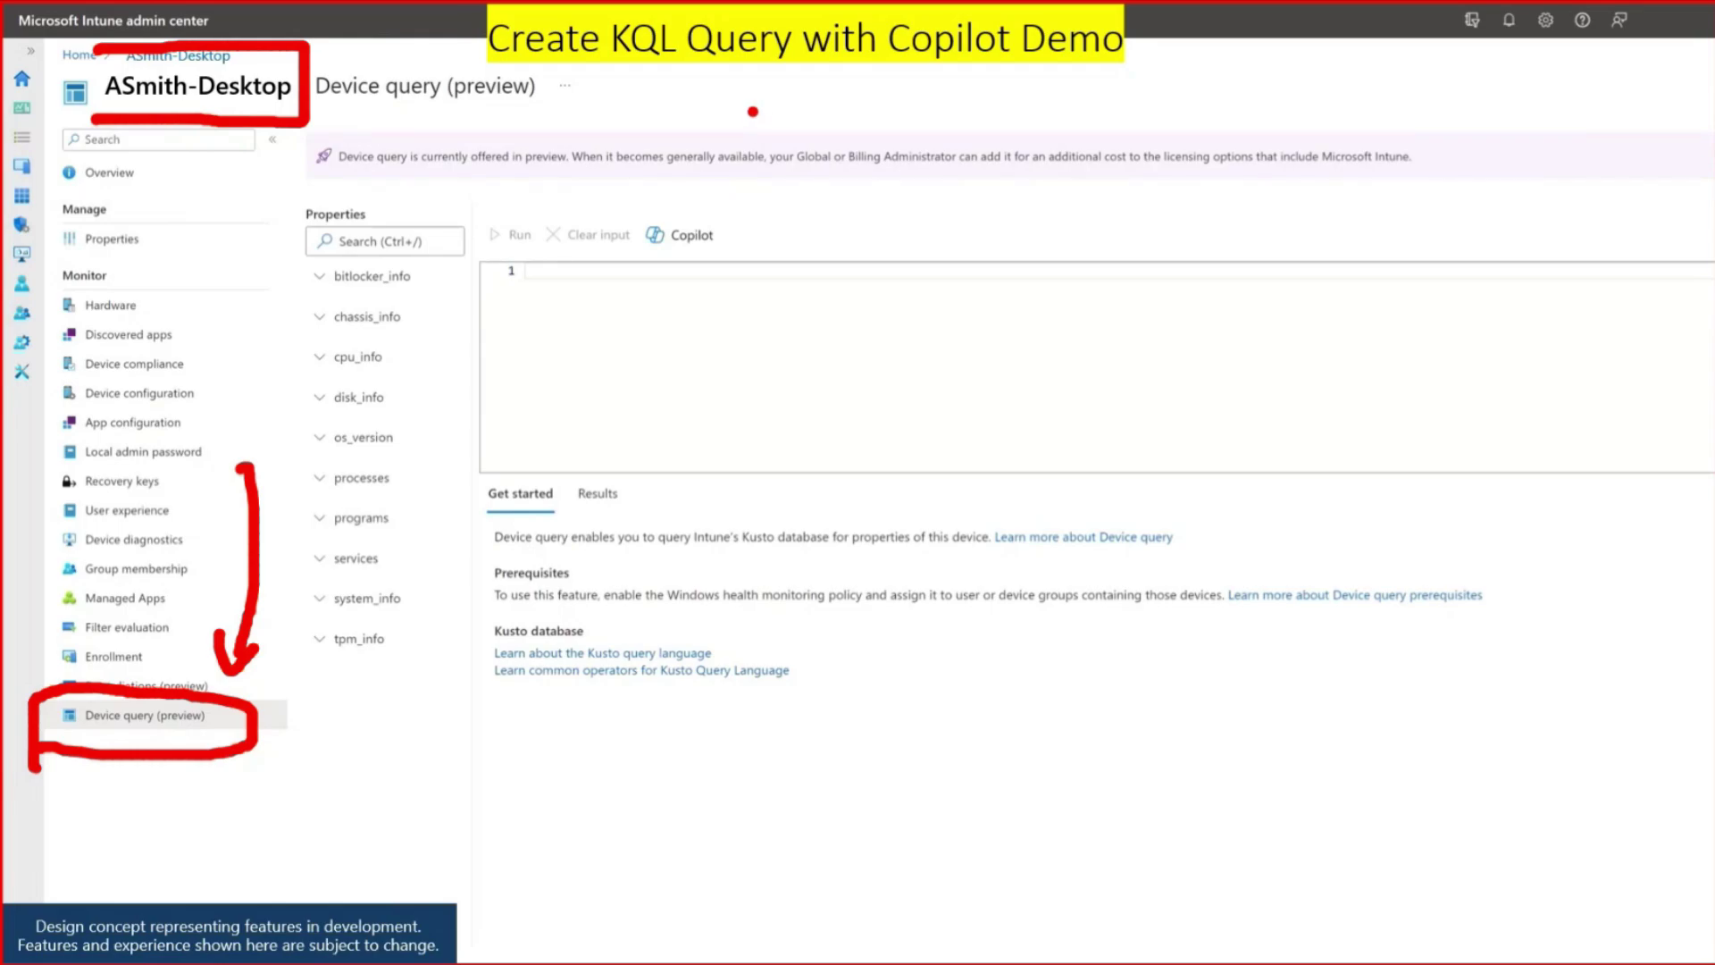
{"action": "mouse_move", "coordinate": [754, 107]}
{"action": "left_mouse_down"}
{"action": "mouse_move", "coordinate": [746, 125]}
{"action": "mouse_move", "coordinate": [742, 88]}
{"action": "mouse_move", "coordinate": [759, 89]}
{"action": "left_mouse_up"}
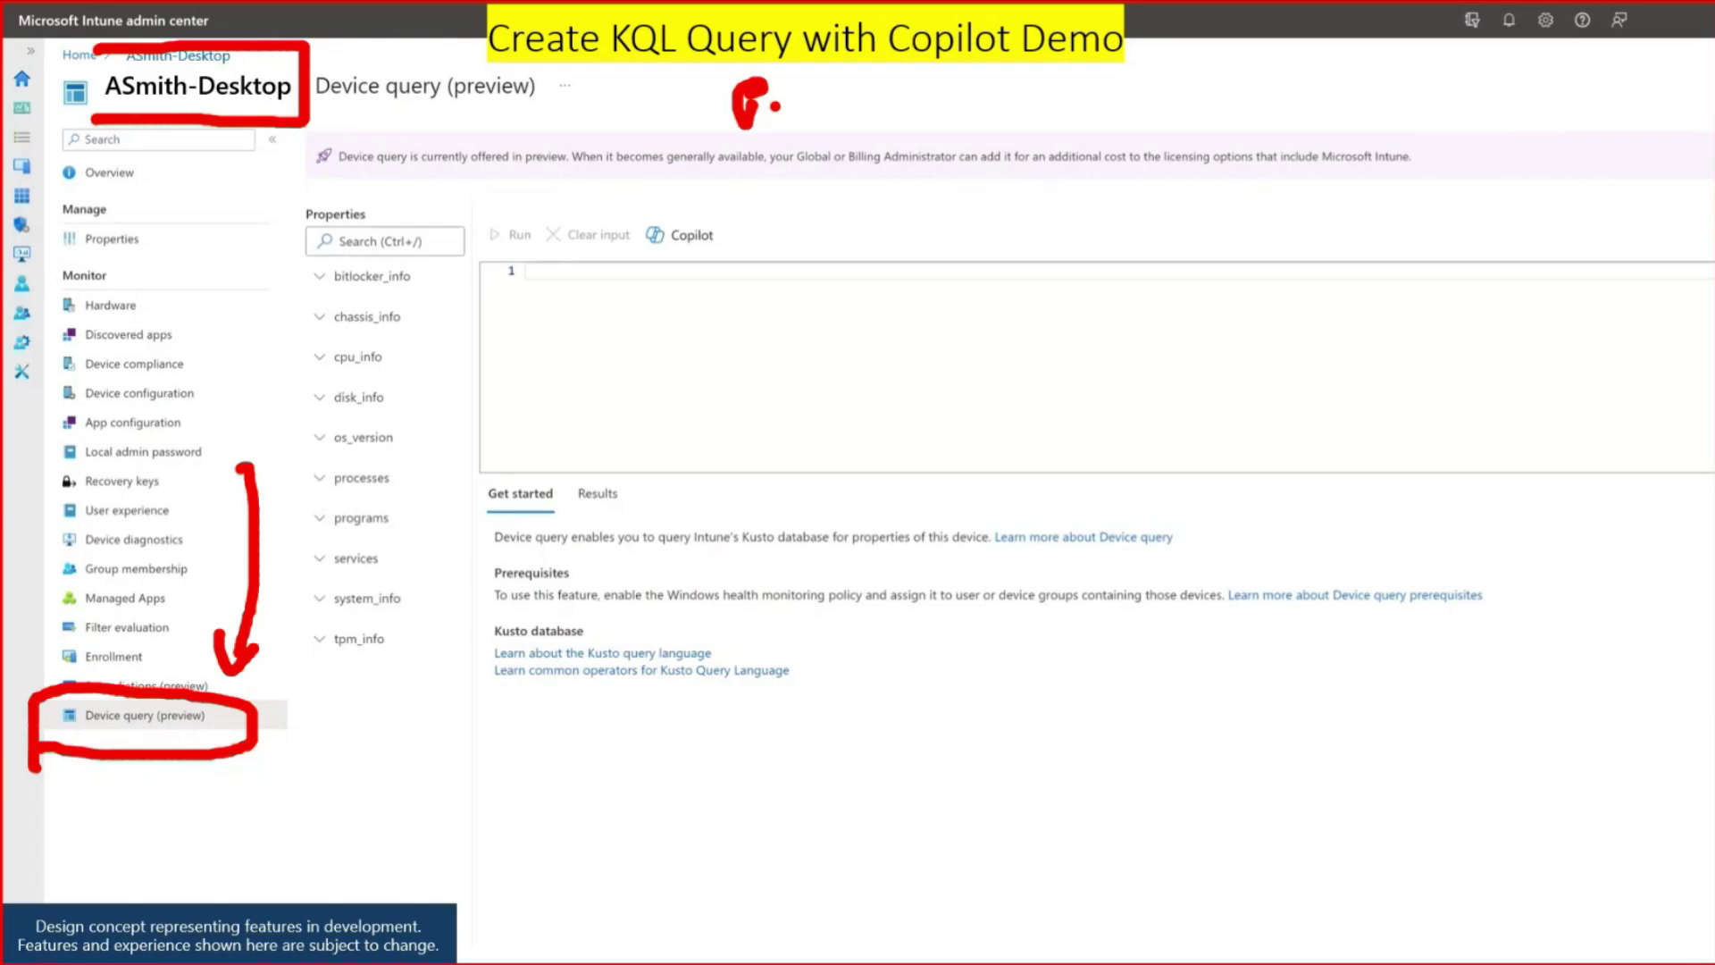
{"action": "left_click_drag", "start_coordinate": [331, 119], "coordinate": [487, 112]}
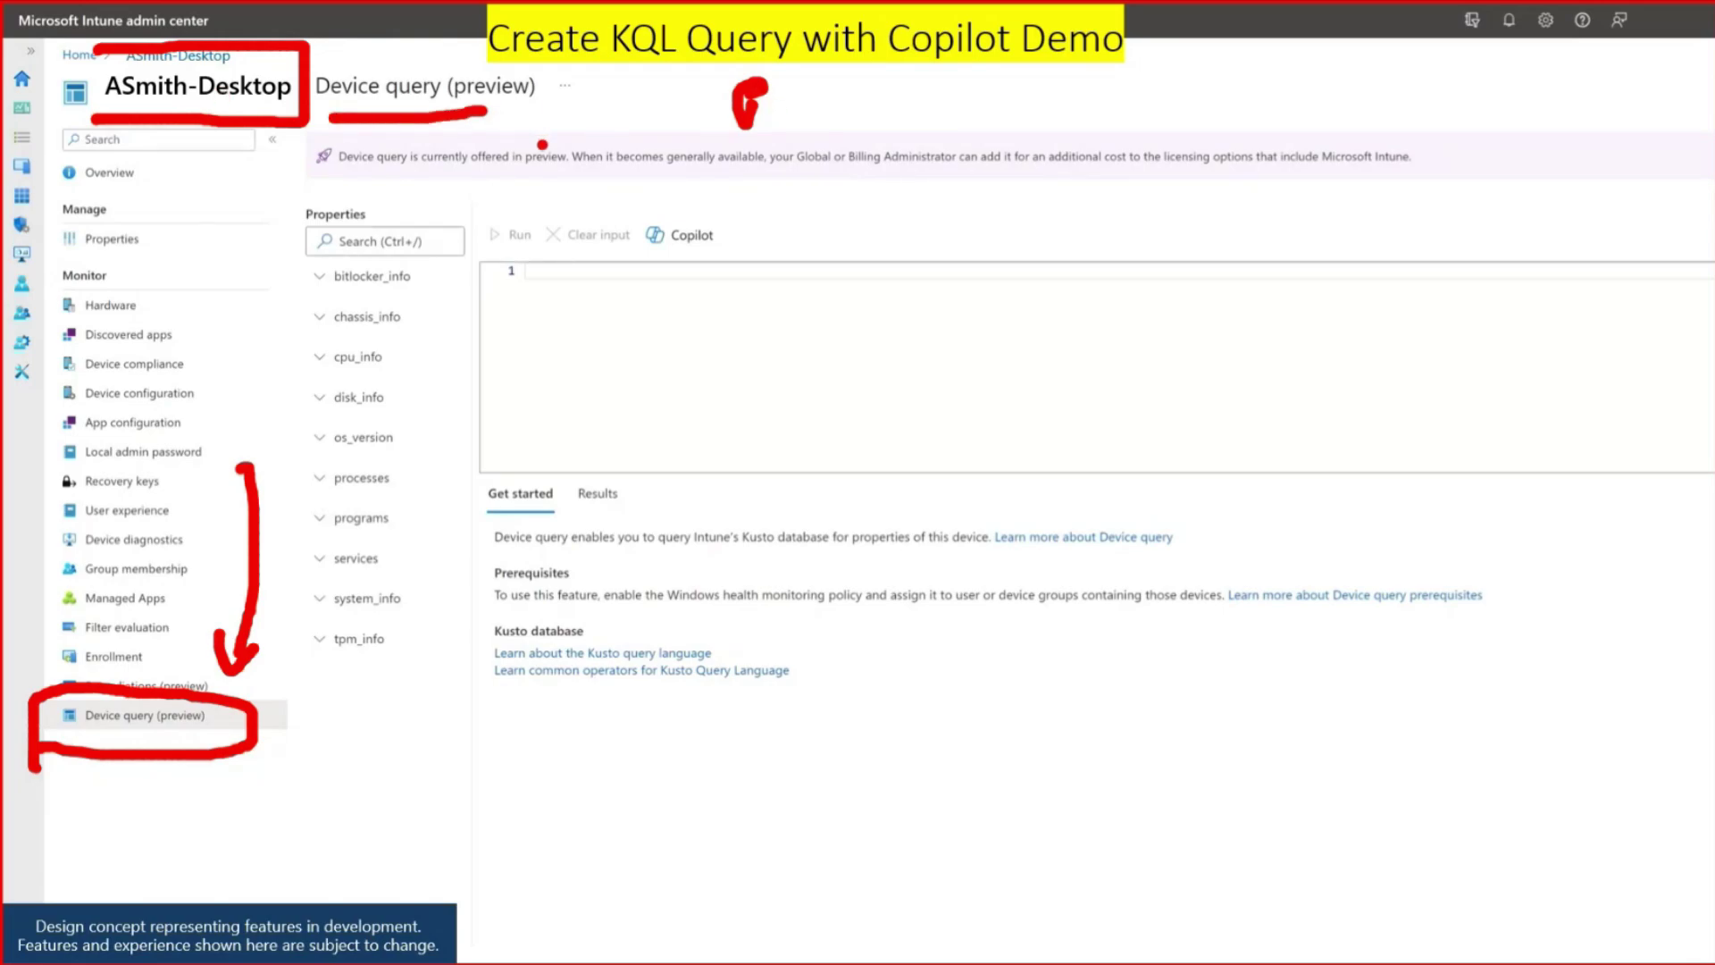
{"action": "key", "text": "Escape"}
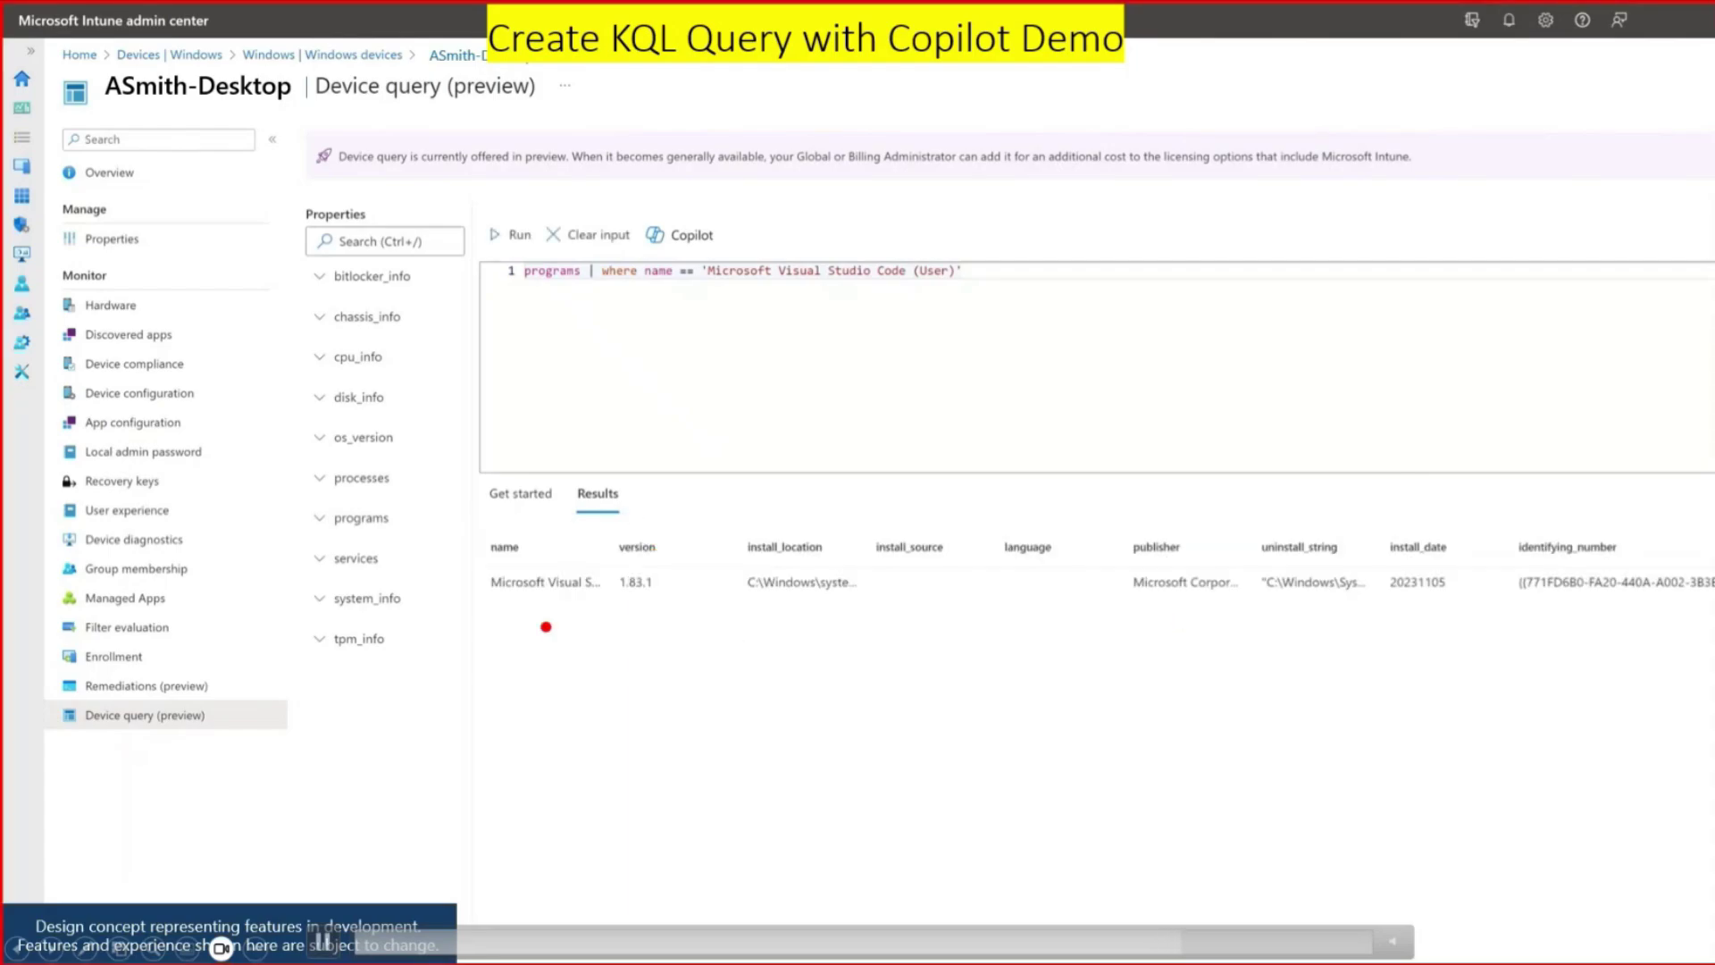
{"action": "left_click_drag", "start_coordinate": [490, 620], "coordinate": [920, 613]}
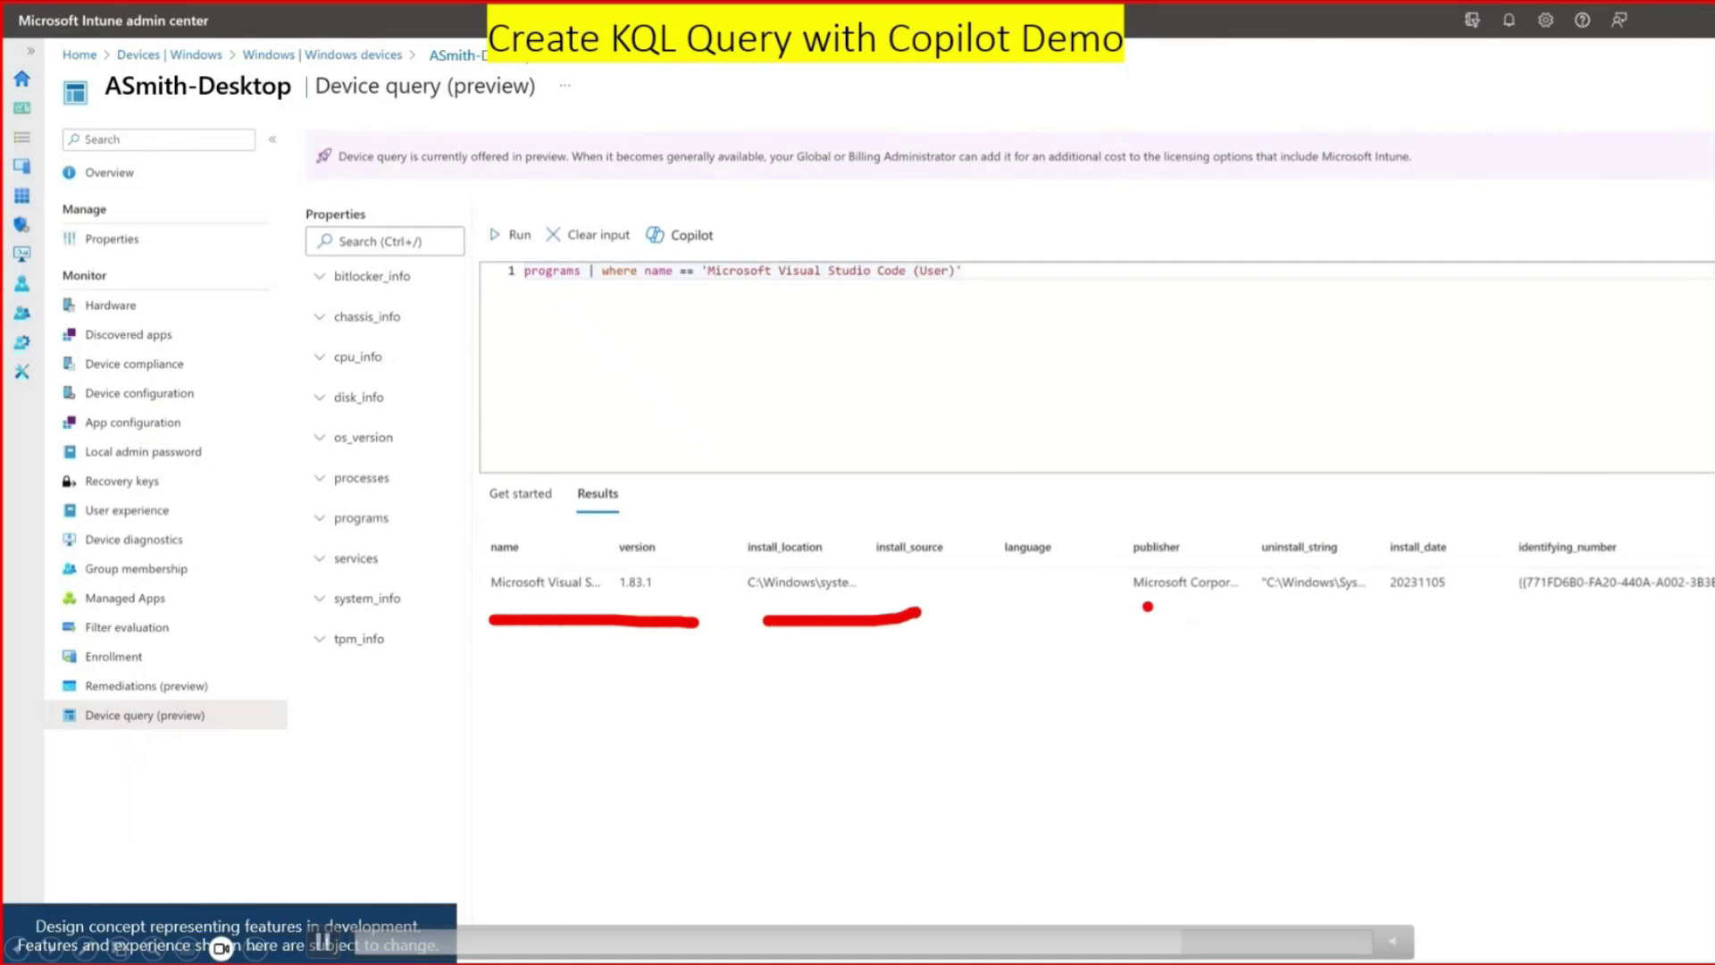
{"action": "mouse_move", "coordinate": [1148, 607]}
{"action": "left_mouse_down"}
{"action": "mouse_move", "coordinate": [1531, 638]}
{"action": "mouse_move", "coordinate": [1591, 618]}
{"action": "left_mouse_up"}
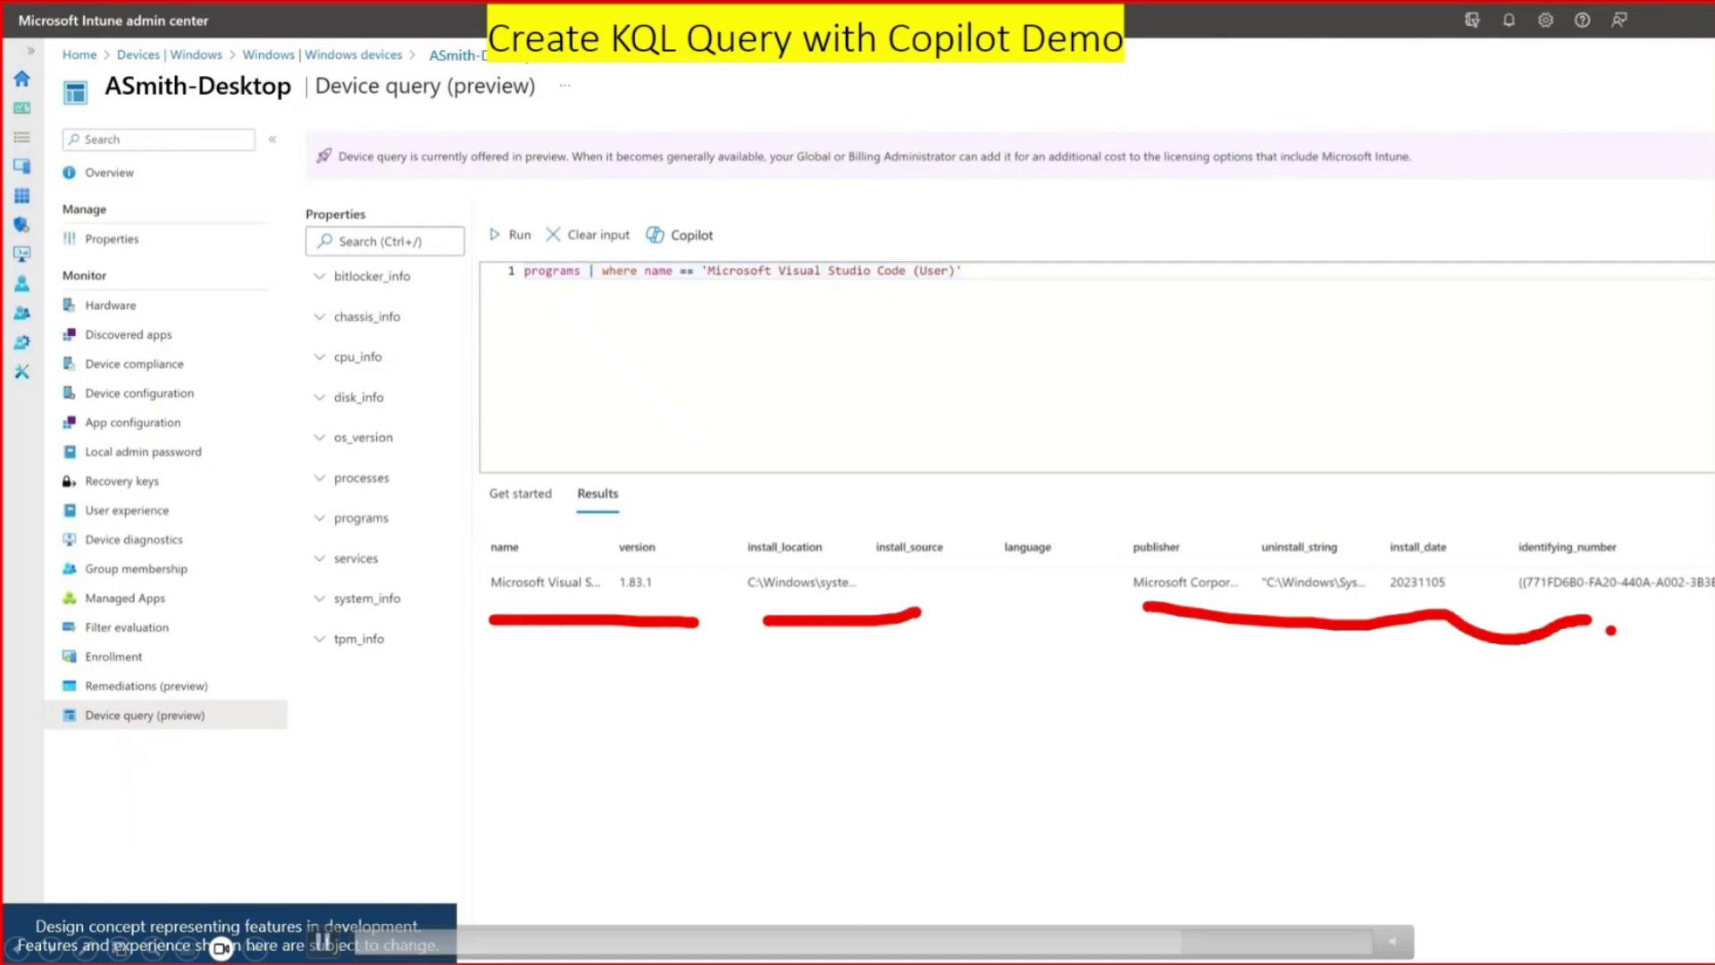
{"action": "mouse_move", "coordinate": [507, 319]}
{"action": "left_mouse_down"}
{"action": "mouse_move", "coordinate": [978, 314]}
{"action": "mouse_move", "coordinate": [915, 173]}
{"action": "mouse_move", "coordinate": [482, 178]}
{"action": "mouse_move", "coordinate": [474, 318]}
{"action": "left_mouse_up"}
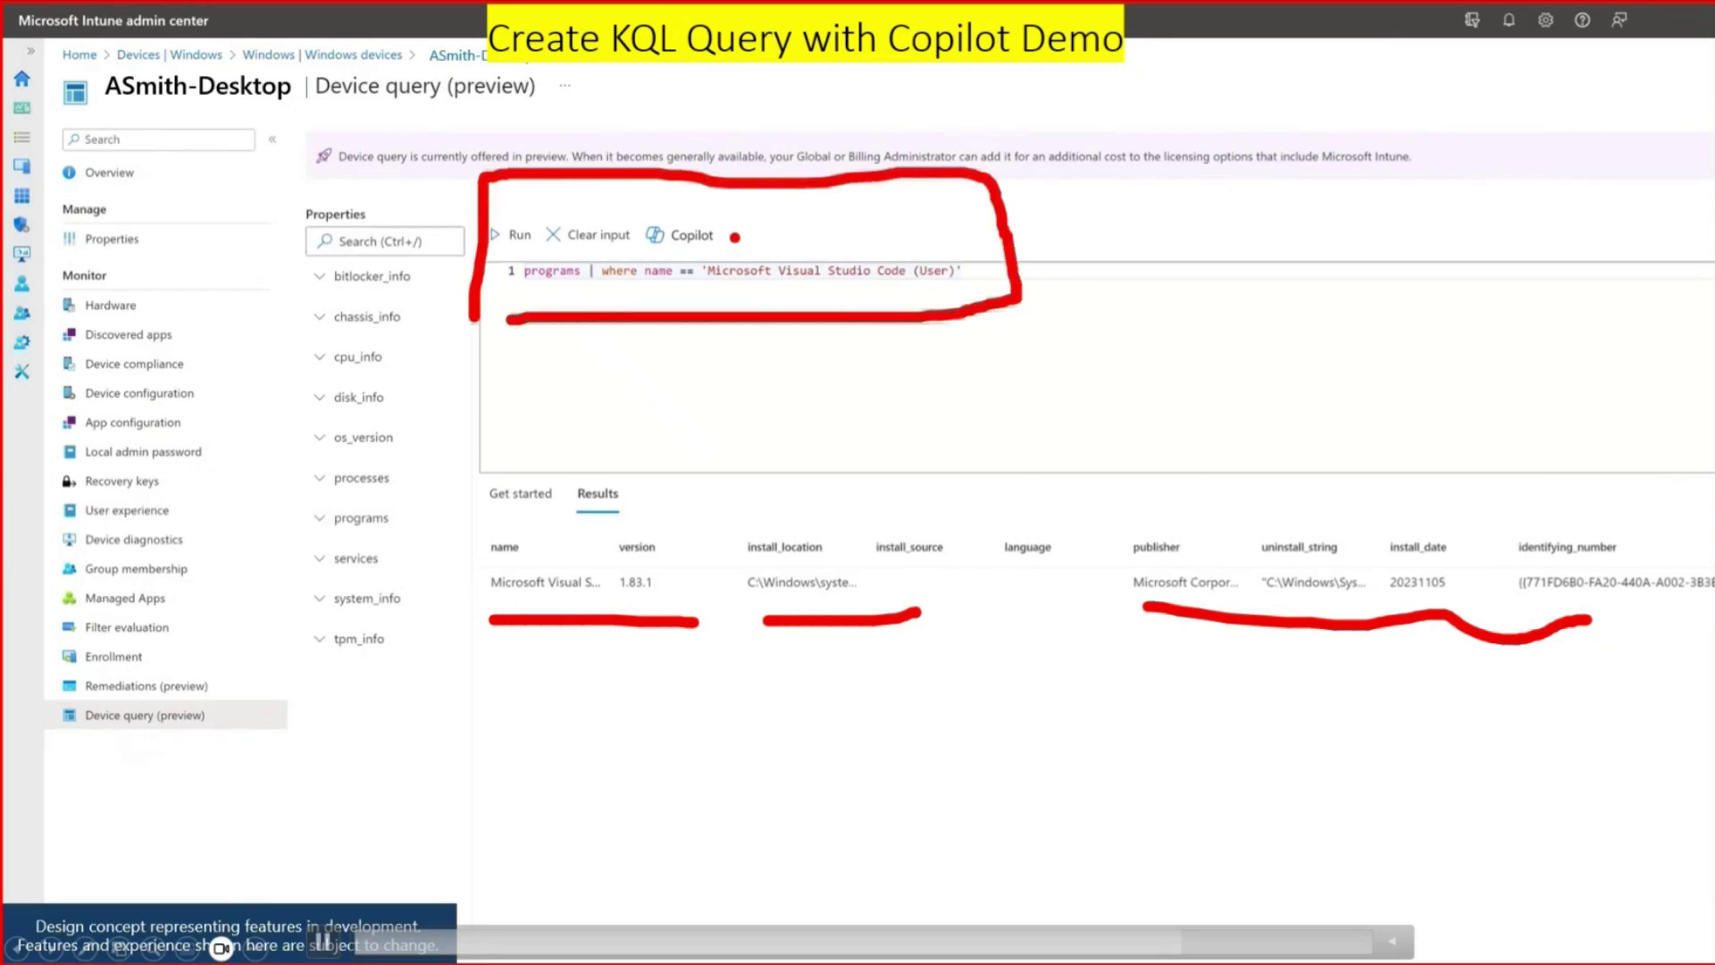
{"action": "left_click_drag", "start_coordinate": [735, 237], "coordinate": [843, 221]}
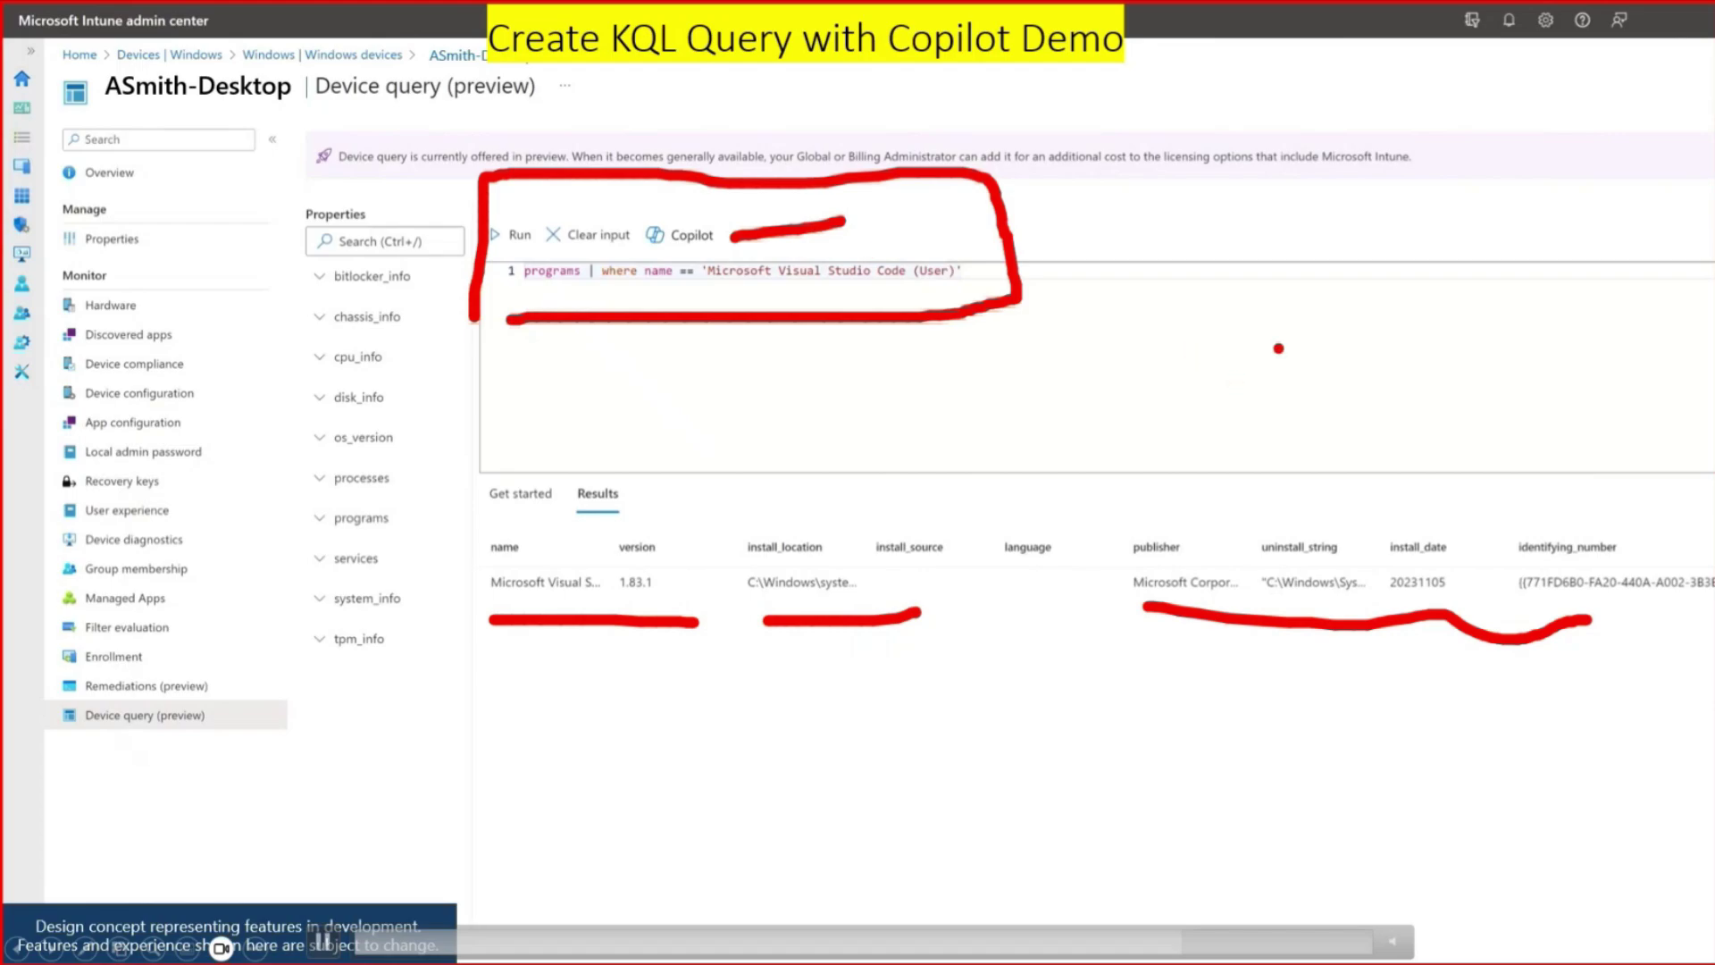
{"action": "key", "text": "Escape"}
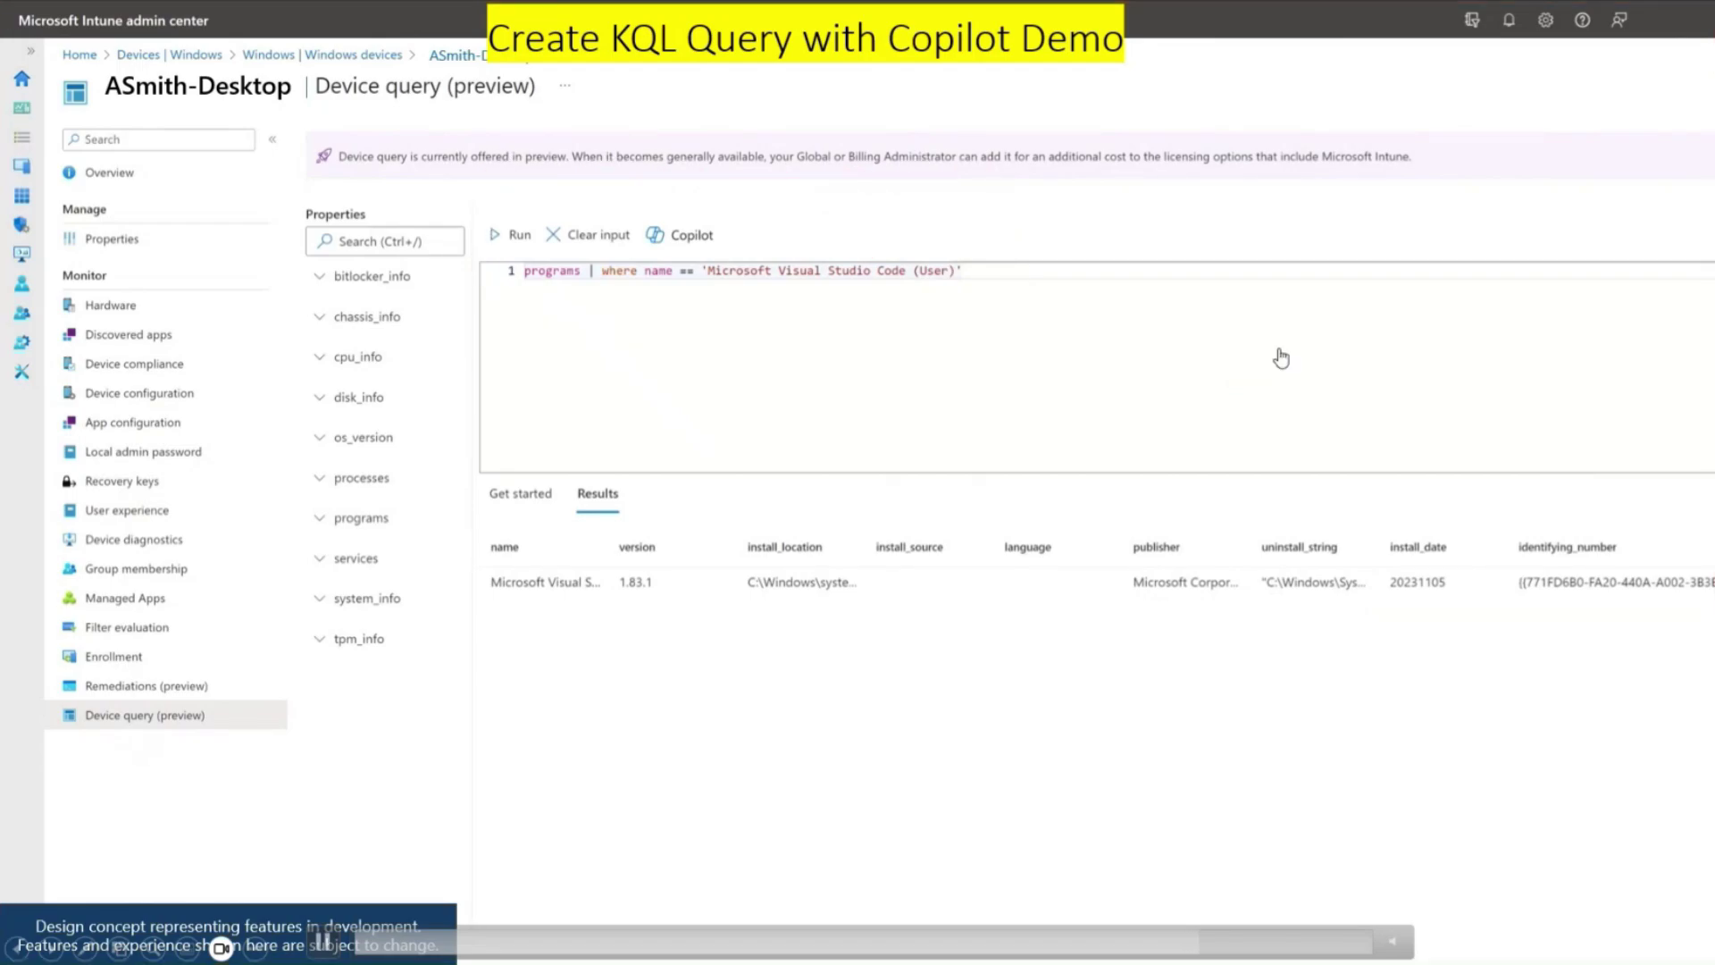